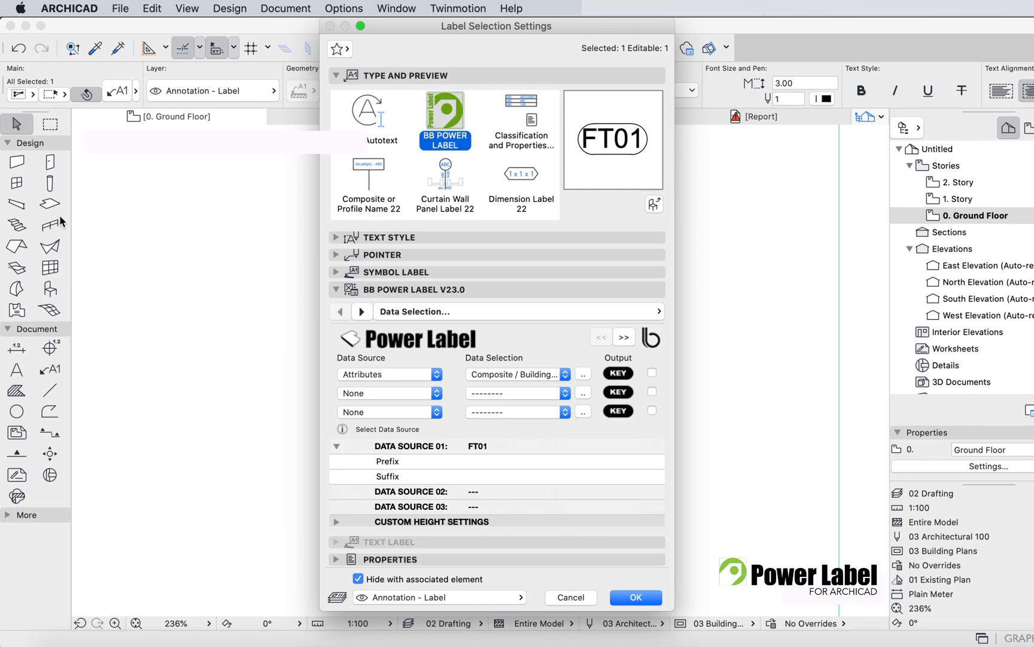
Step: Set the first label line's source to Dimensional / Top of Slab, previewing 0.000
click(392, 375)
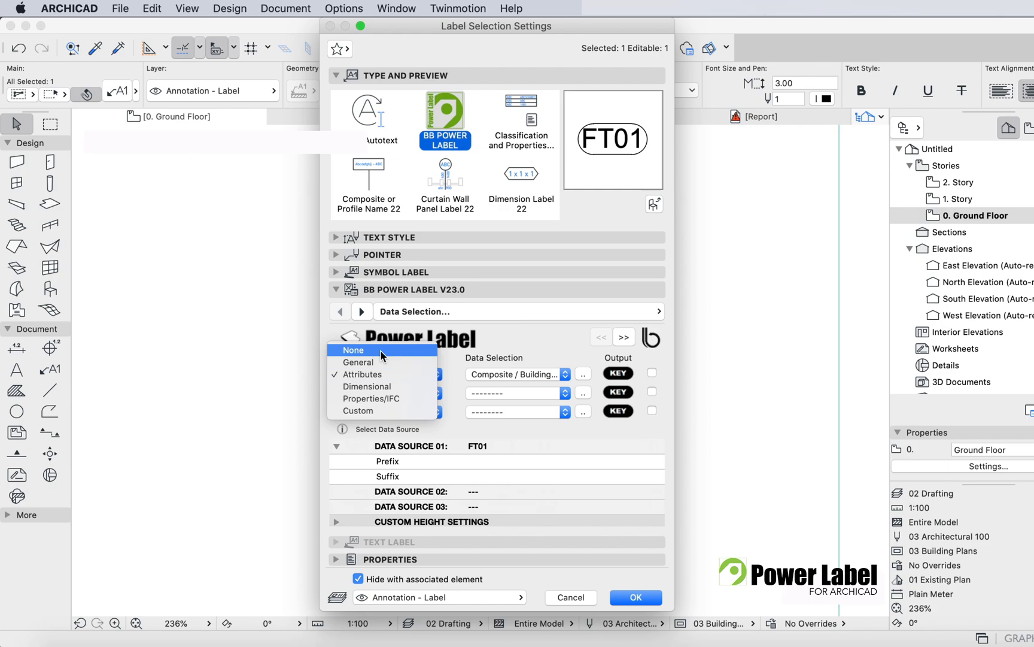
click(385, 387)
click(518, 375)
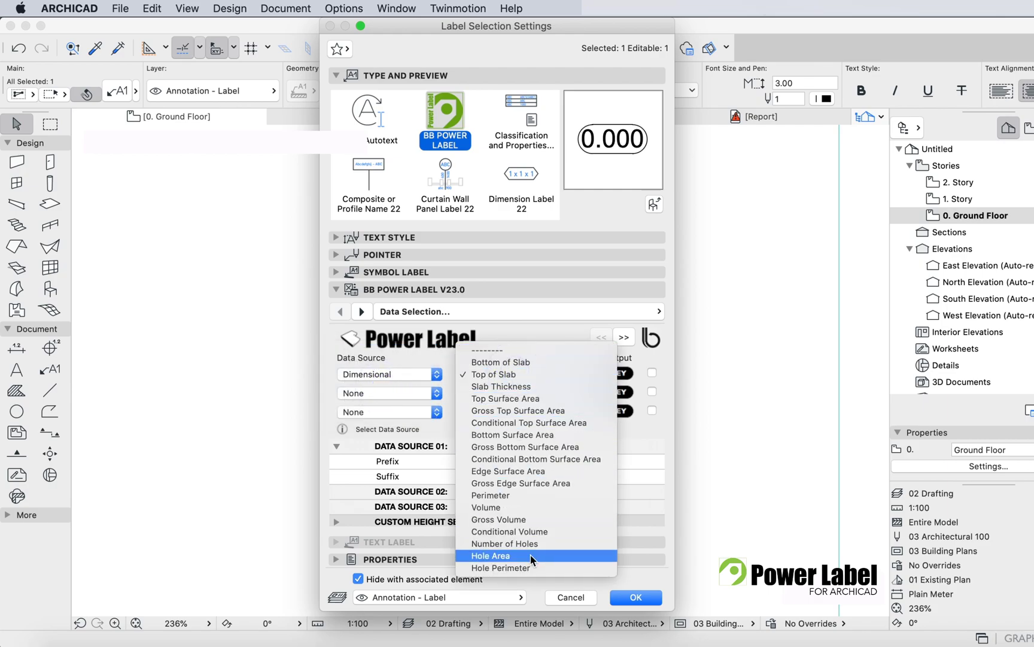
click(515, 327)
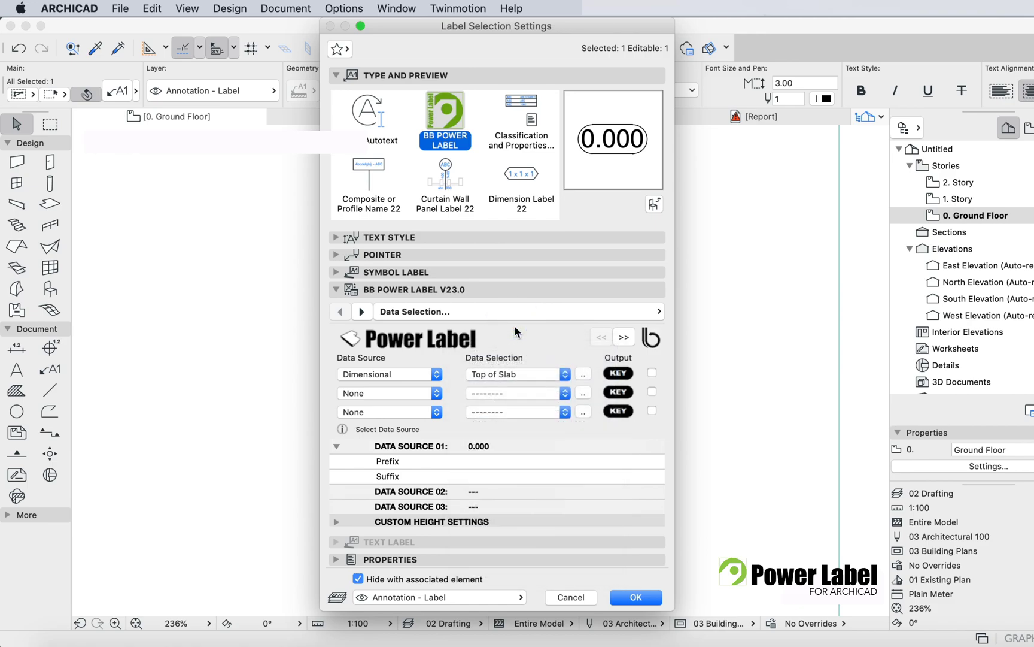
click(393, 392)
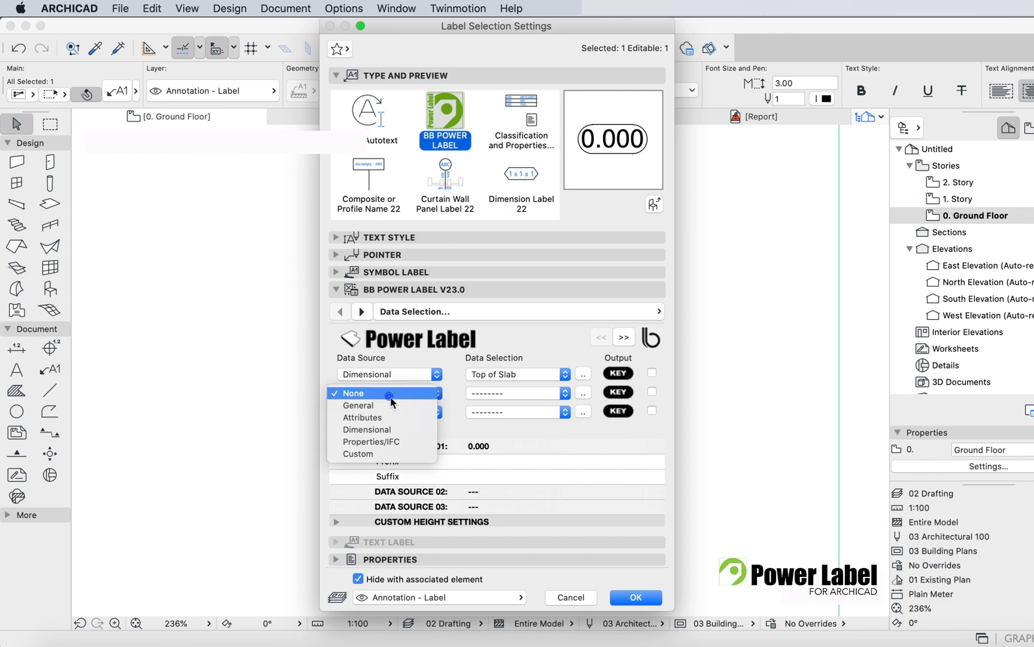
Step: Show the Properties/IFC Position property on line two and source line three from Attributes
click(379, 442)
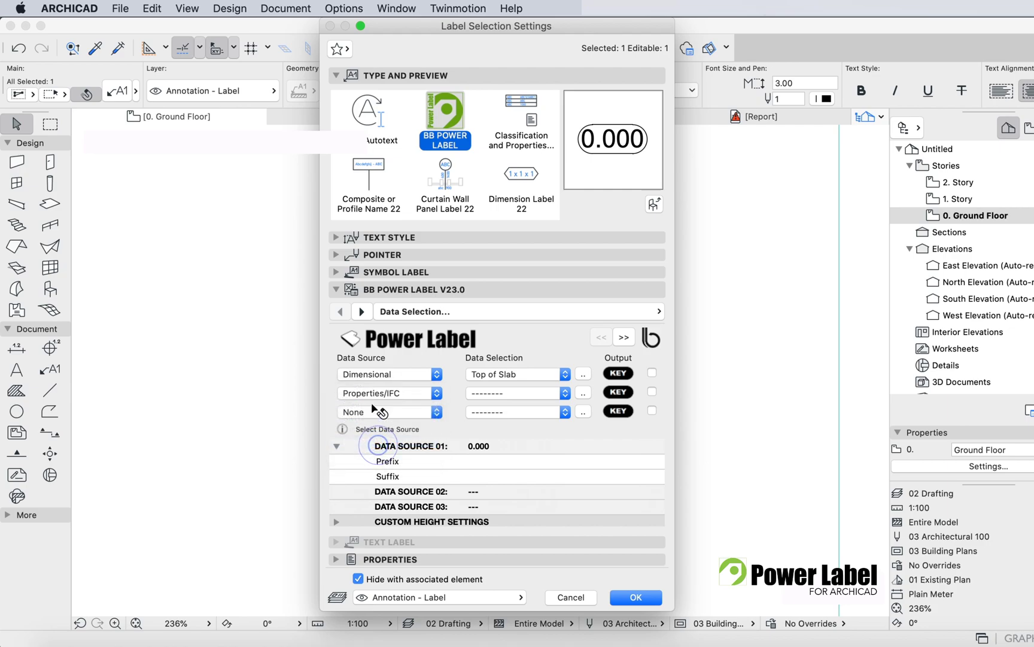
click(566, 393)
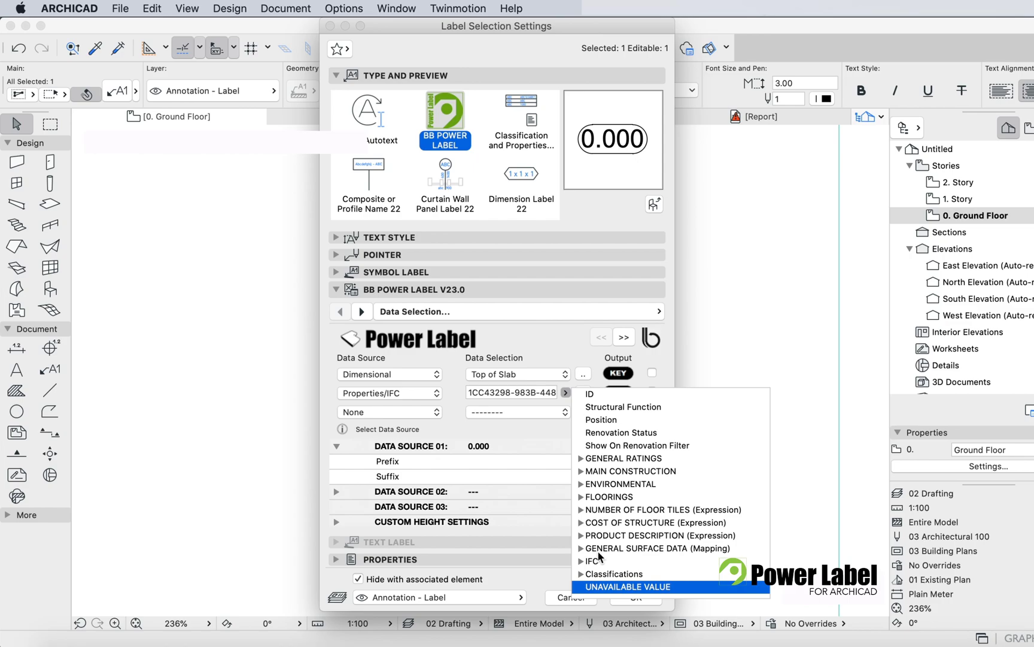
click(601, 419)
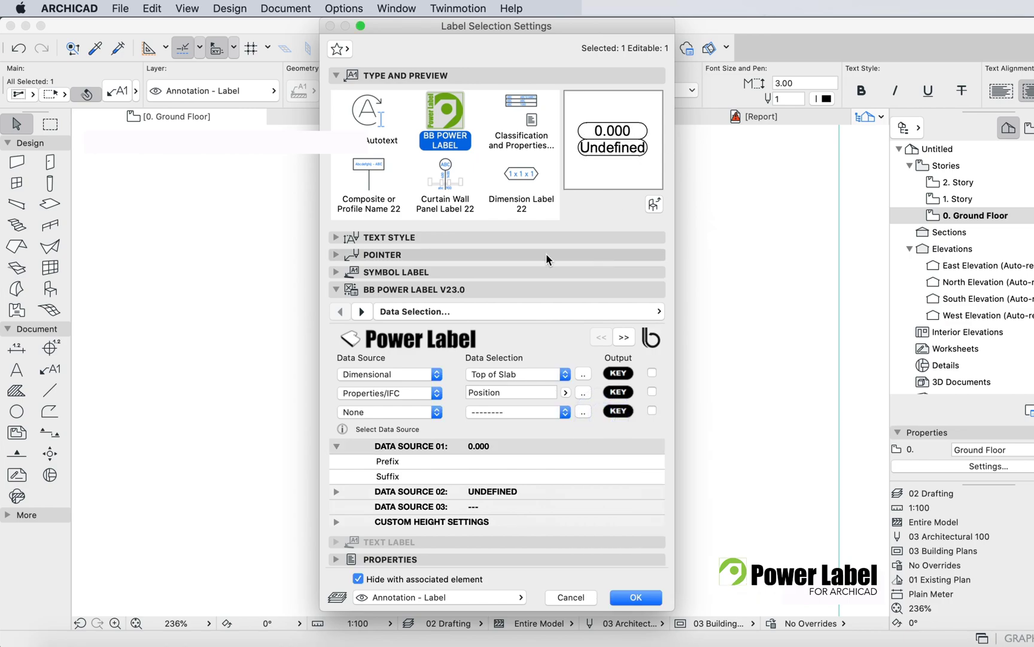
click(407, 412)
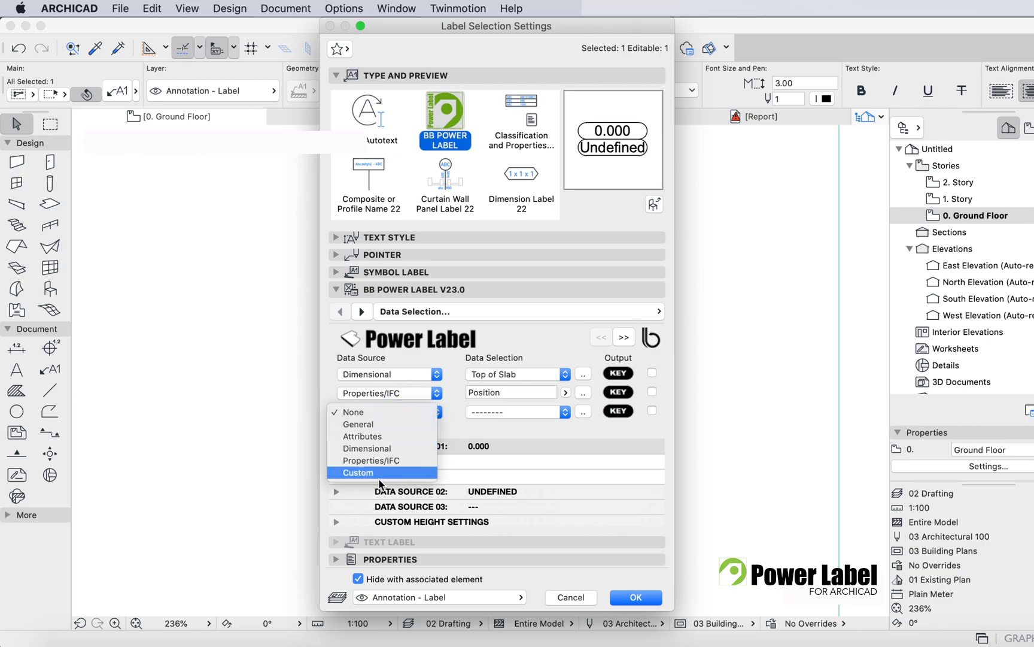
click(375, 437)
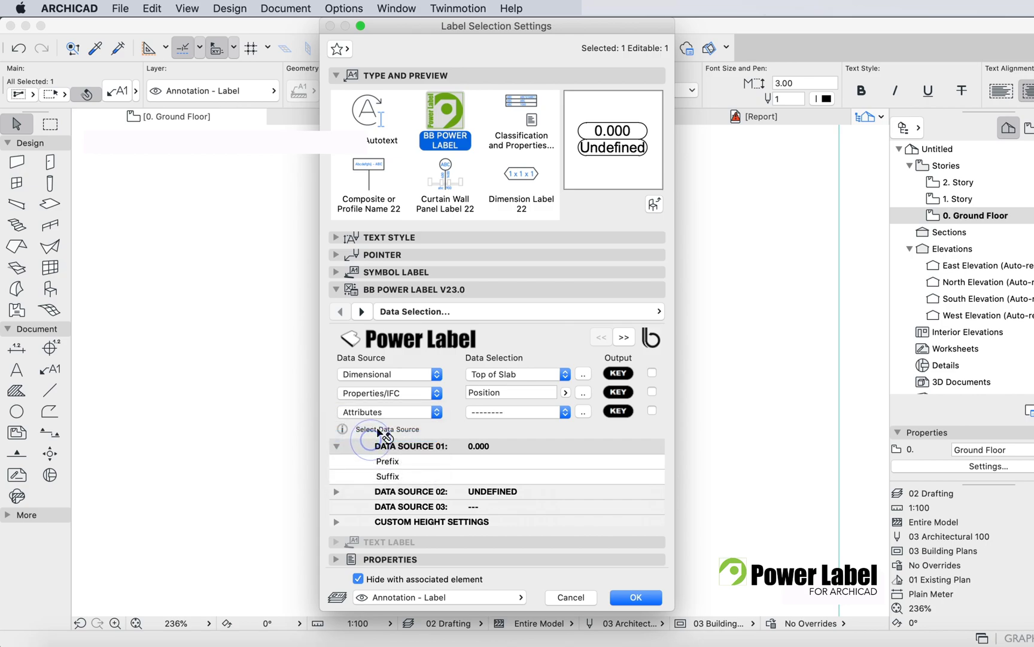
Step: Switch line one to Bottom of Slab (-0.300), with splitting off and the split separator cleared
click(510, 373)
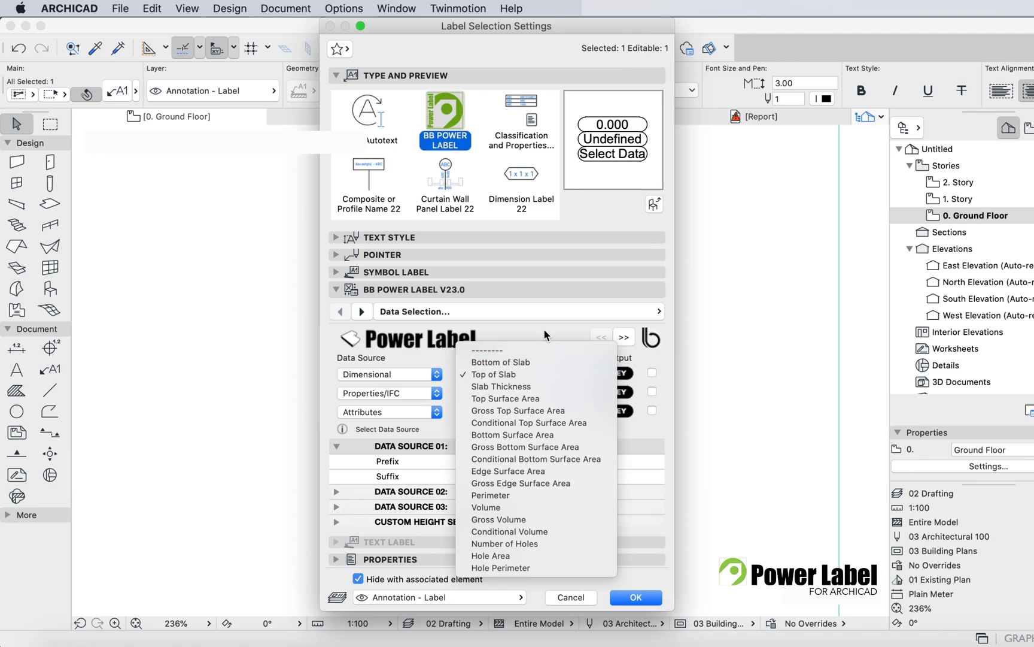
click(518, 363)
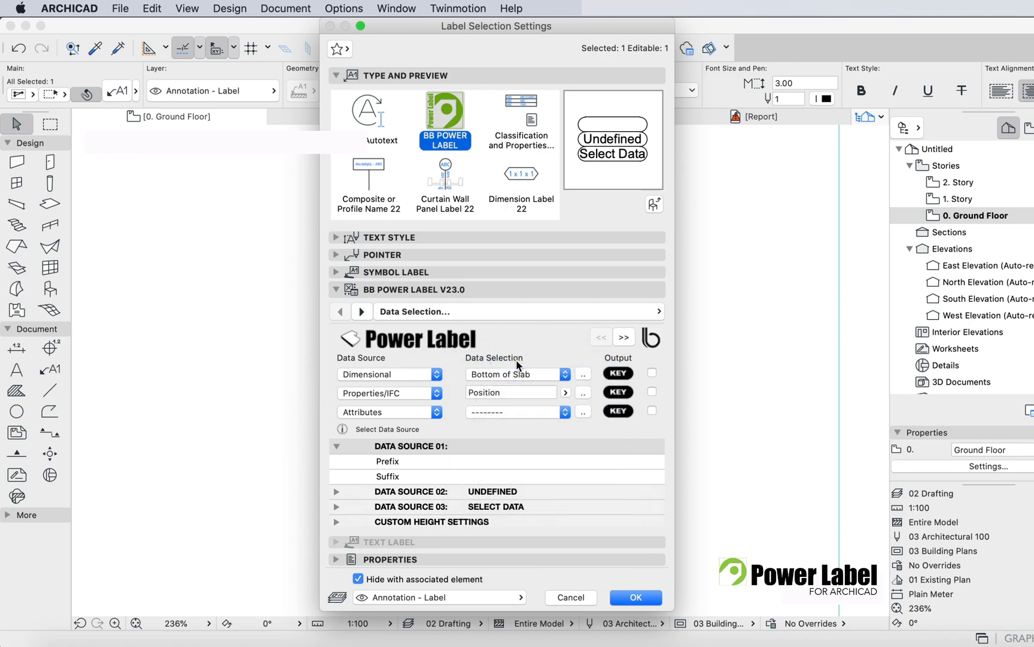
click(584, 375)
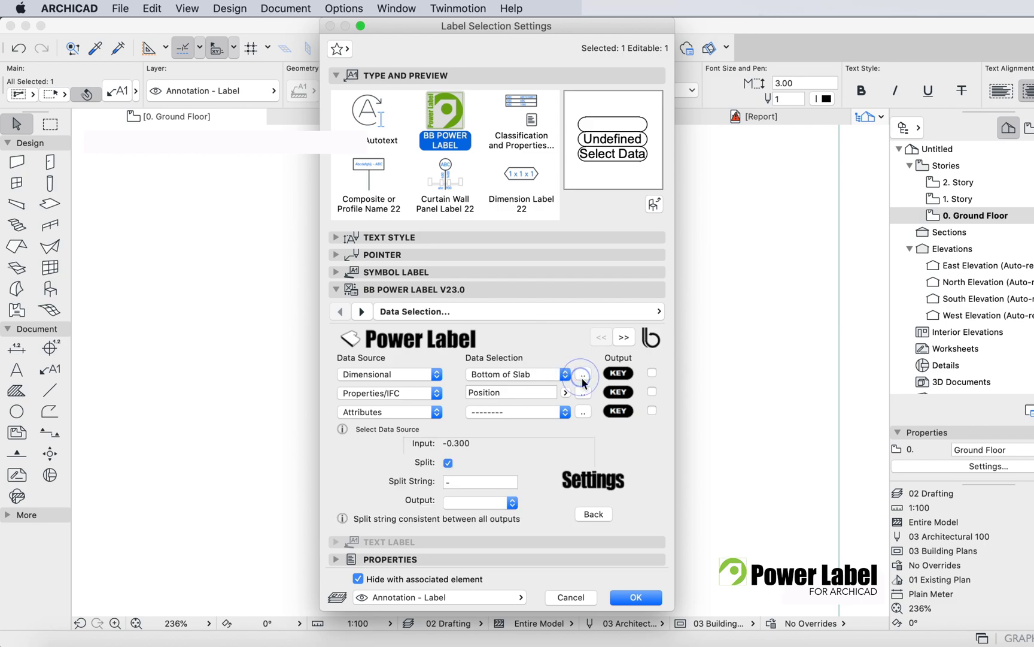
click(452, 462)
click(479, 481)
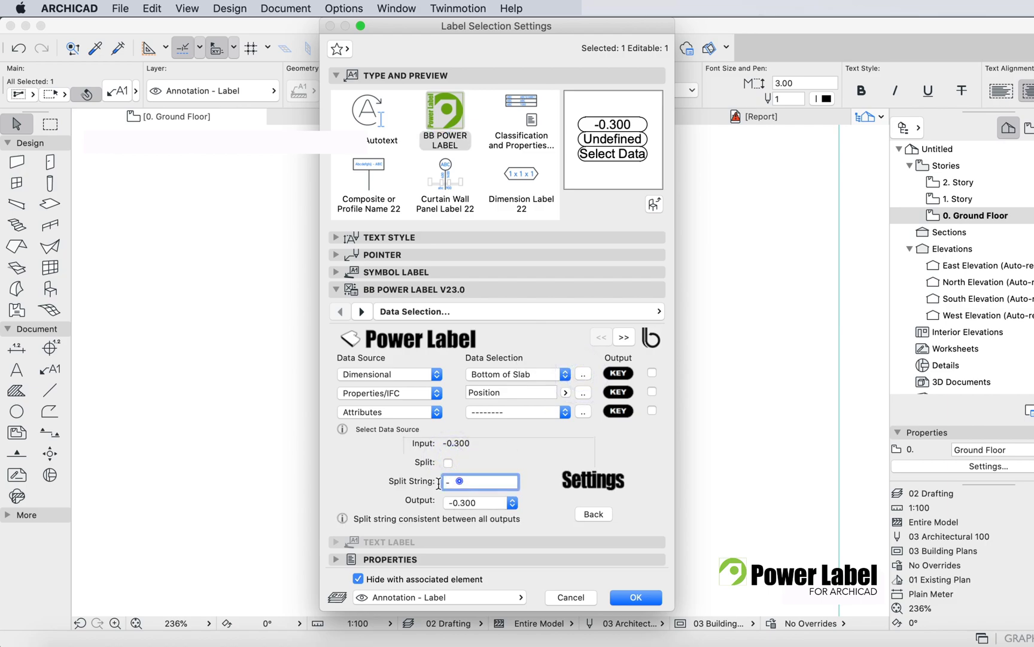
key(BackSpace)
click(582, 373)
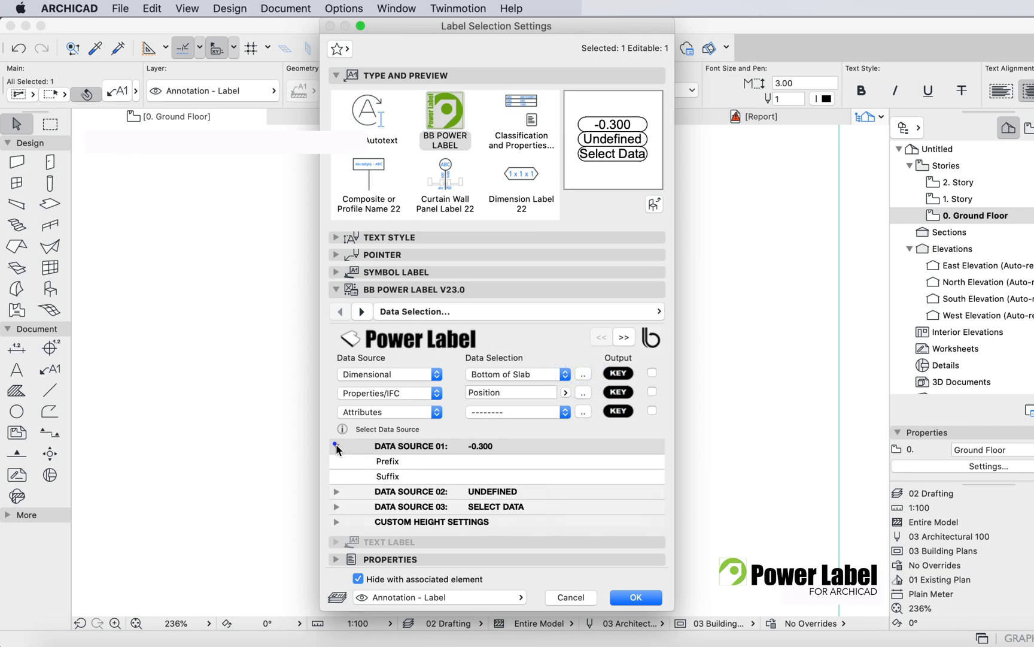
click(336, 446)
Step: Set line three to Composite / Building Material (FT01 - Generic Slab/Roof) and place the label
click(635, 597)
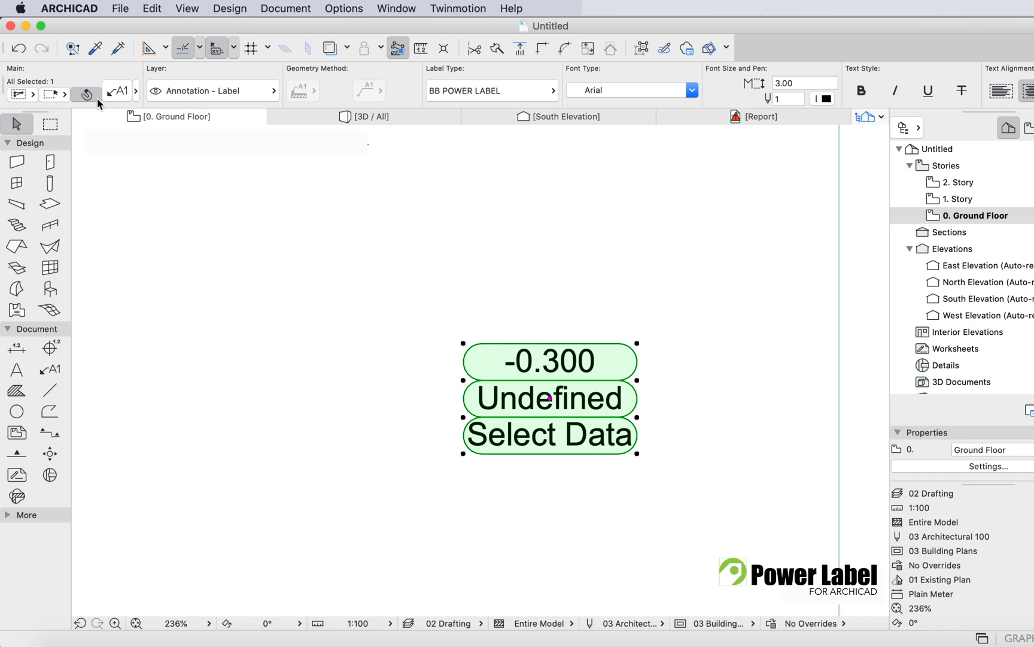
click(118, 91)
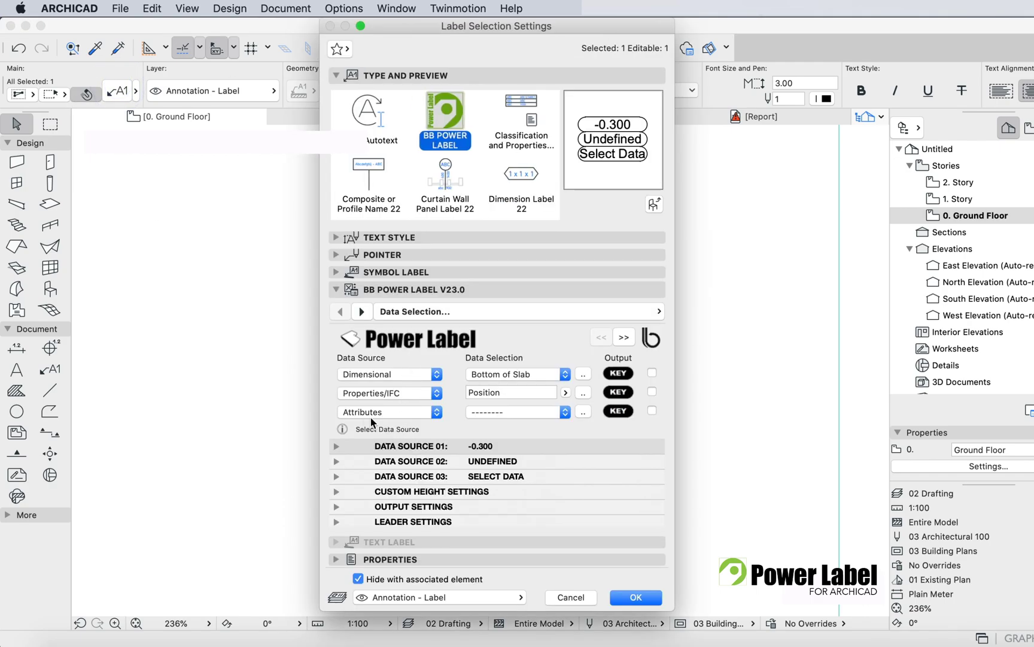
click(557, 418)
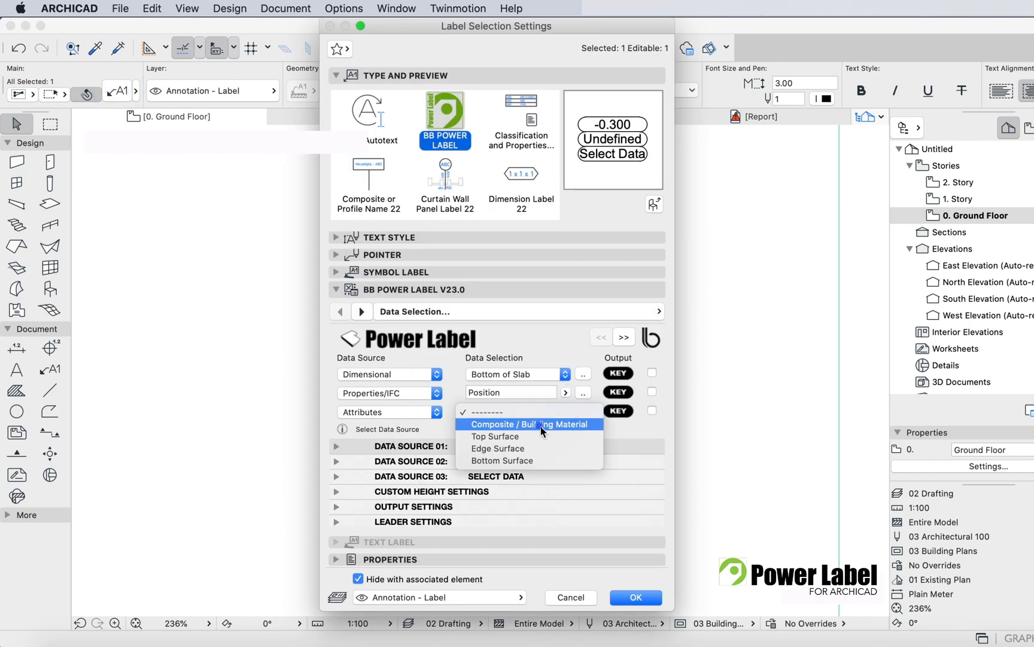
click(541, 426)
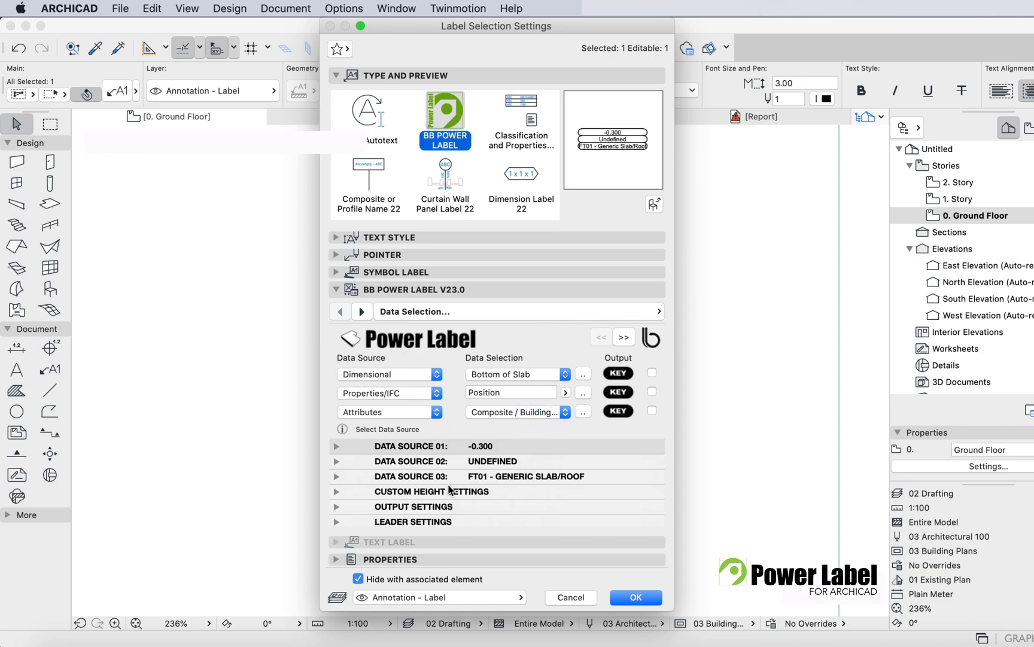
click(638, 598)
scroll(368, 445, down, 2)
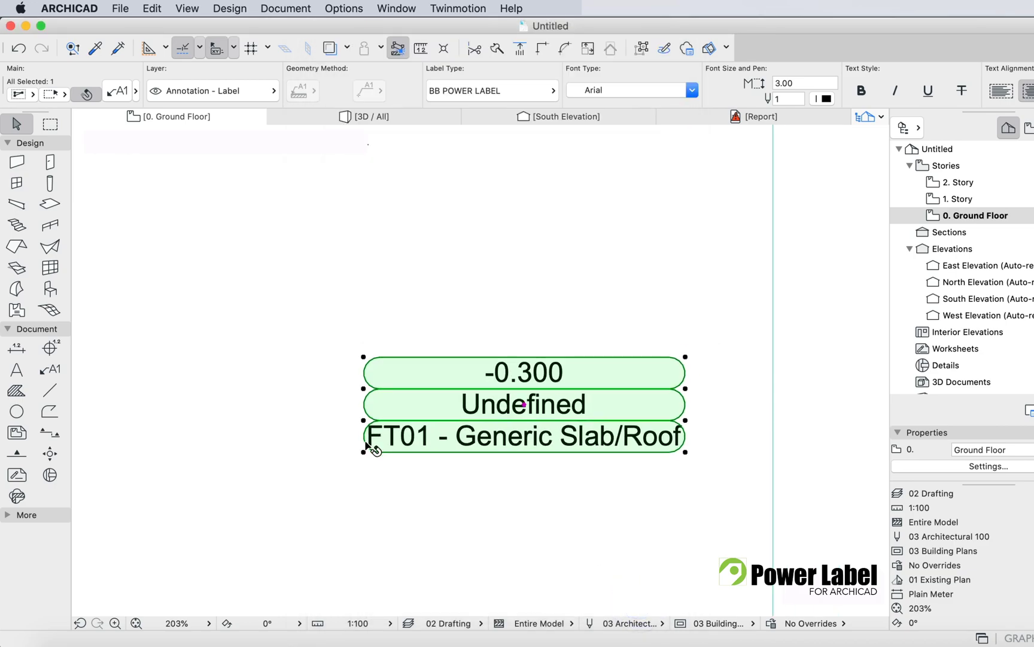
click(603, 259)
right_click(550, 239)
click(623, 146)
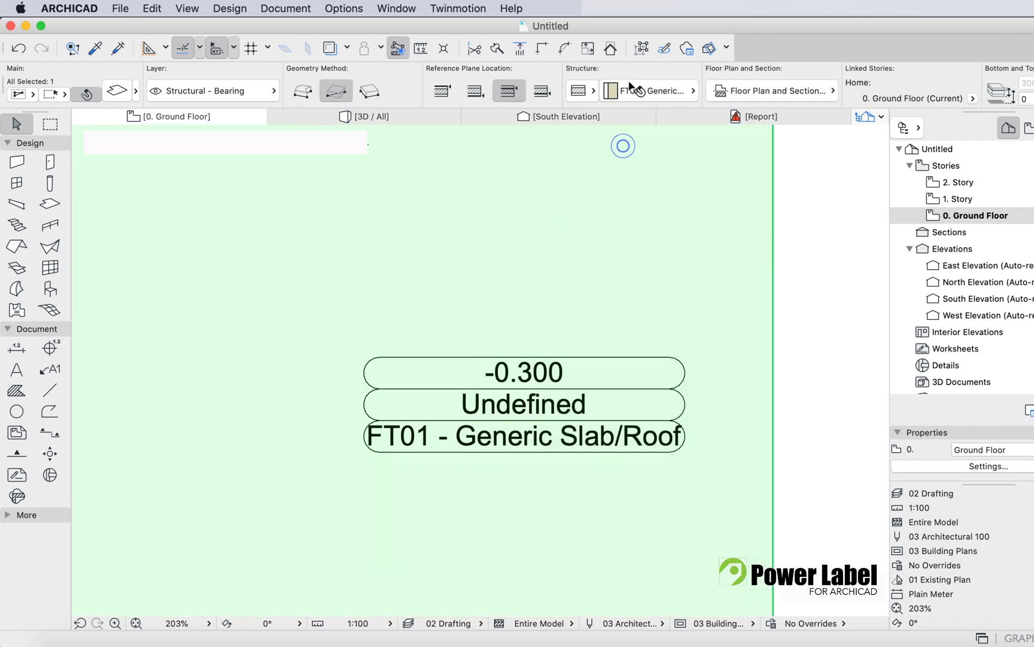
click(631, 88)
click(745, 142)
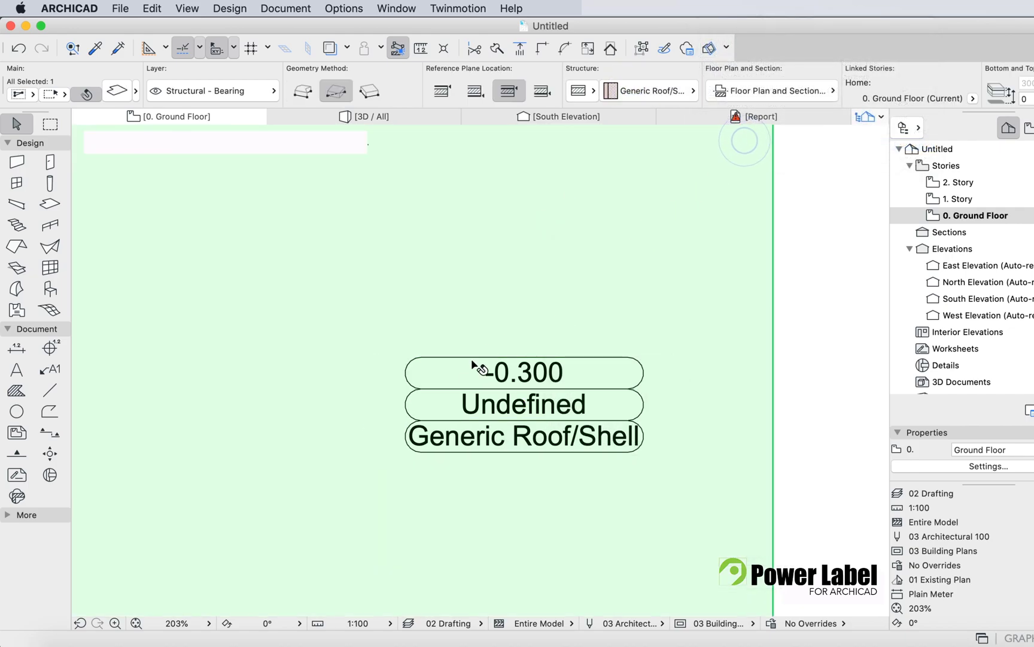
click(648, 92)
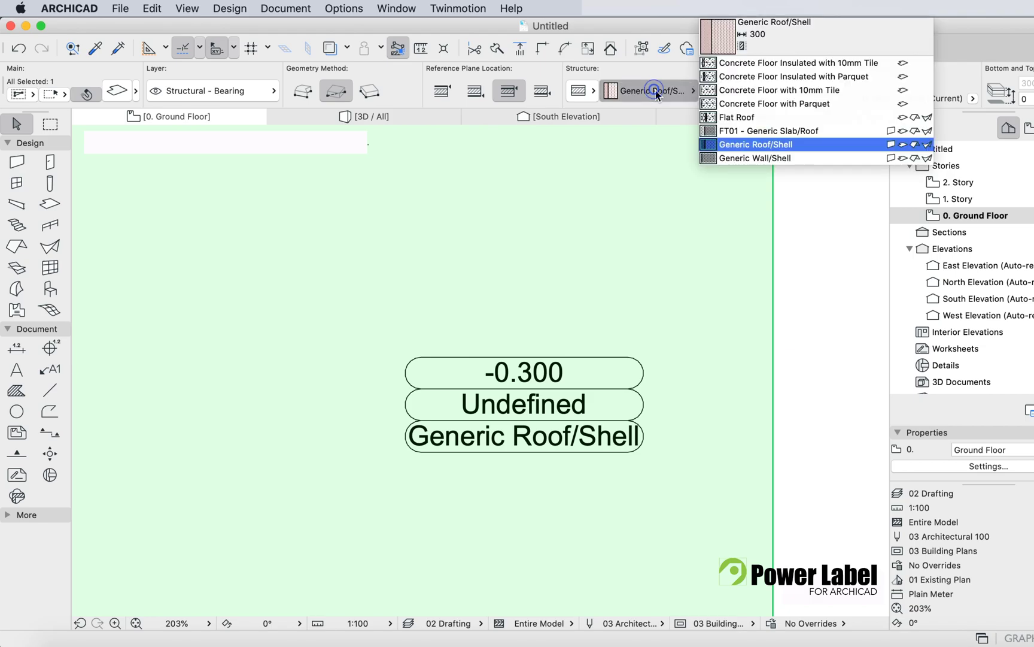
click(734, 132)
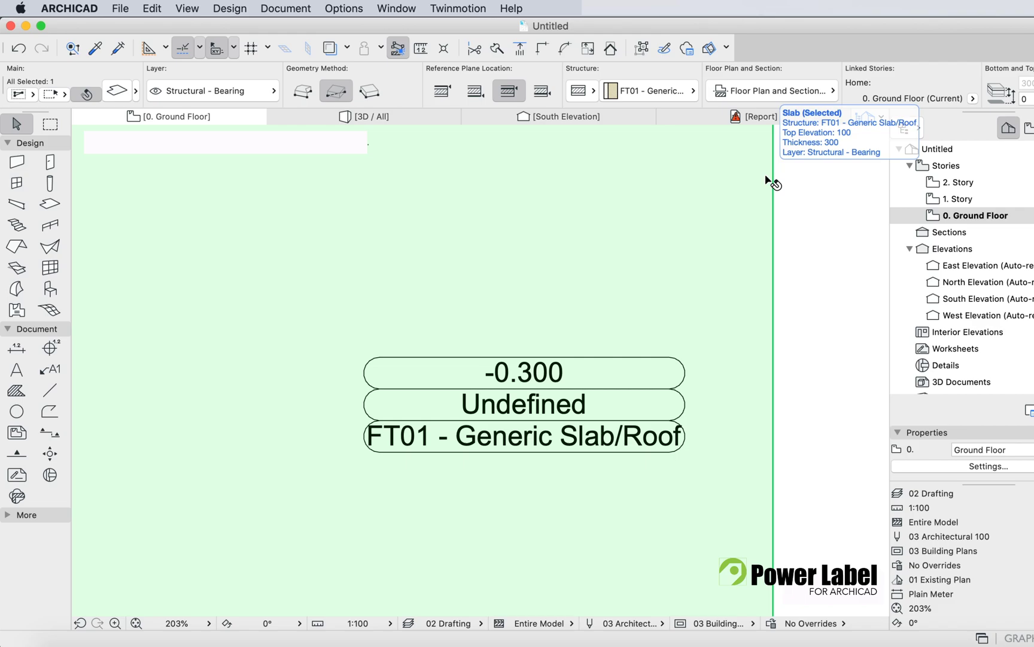
key(Escape)
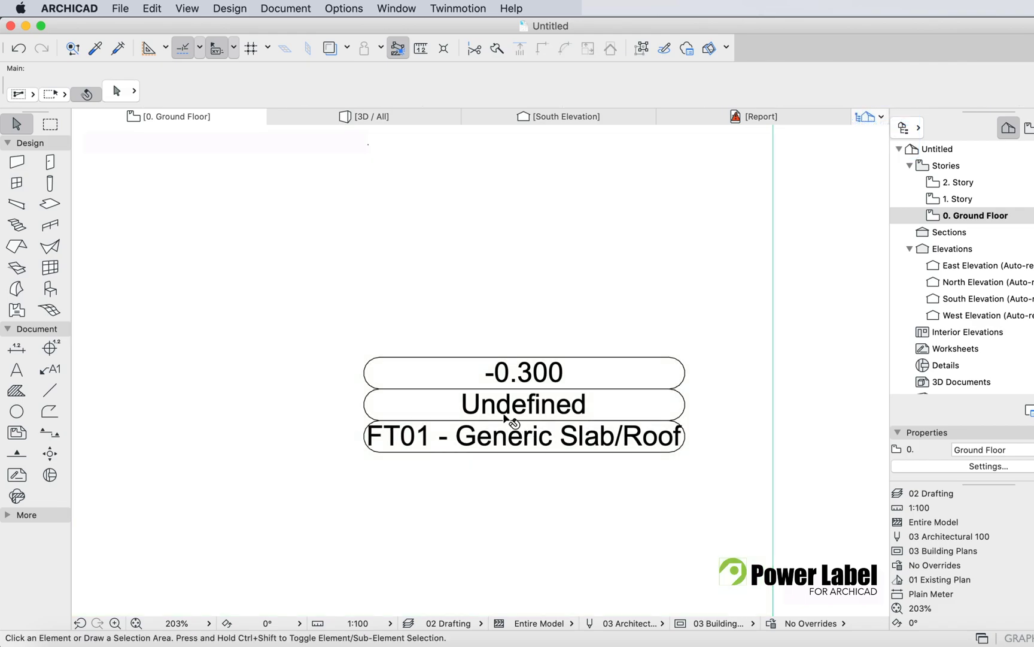
Step: Split line three's composite name at '-' so only FT01 is output
click(508, 410)
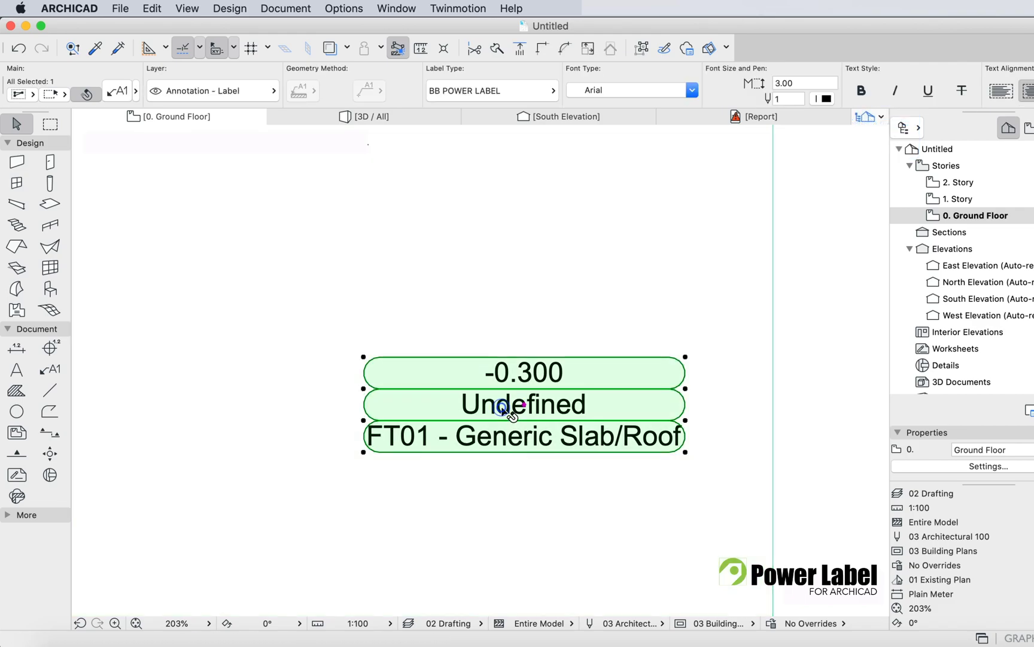
click(117, 92)
click(583, 412)
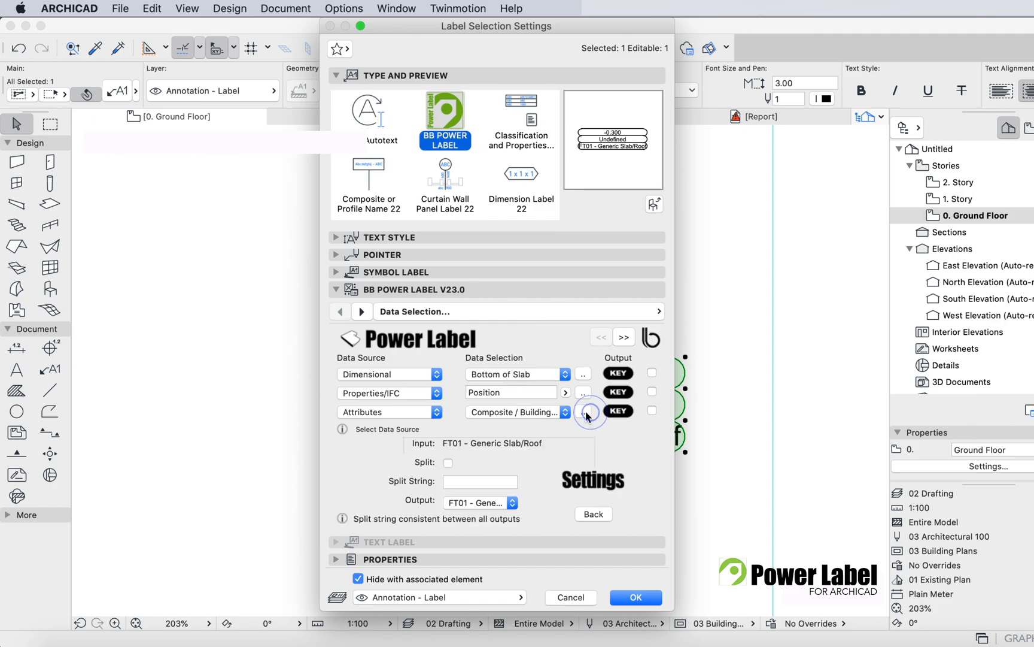
click(449, 463)
click(459, 482)
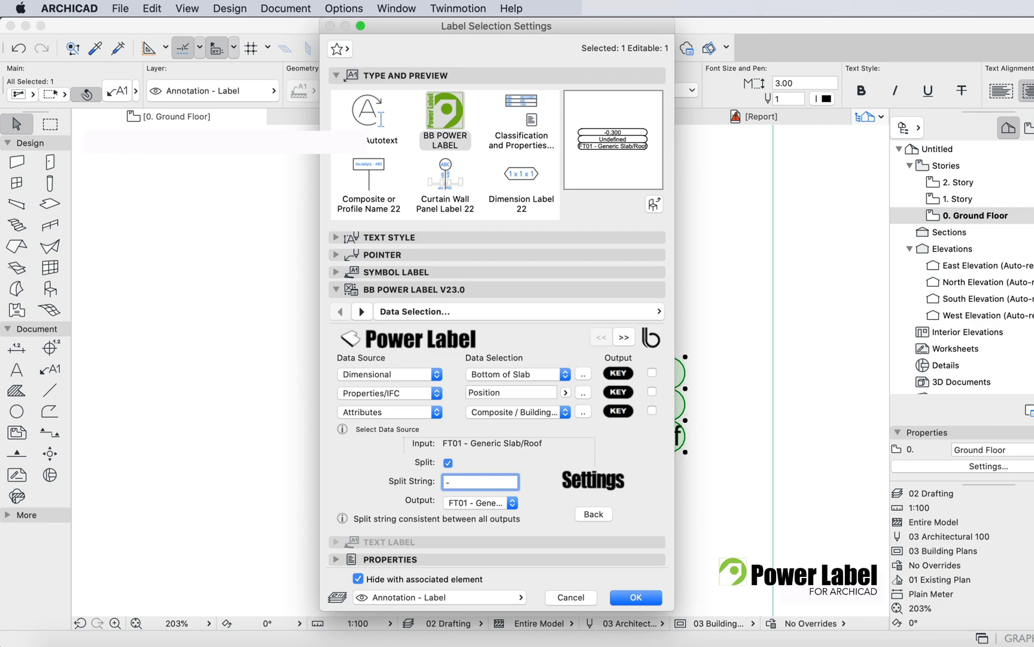
click(490, 505)
click(516, 448)
click(491, 503)
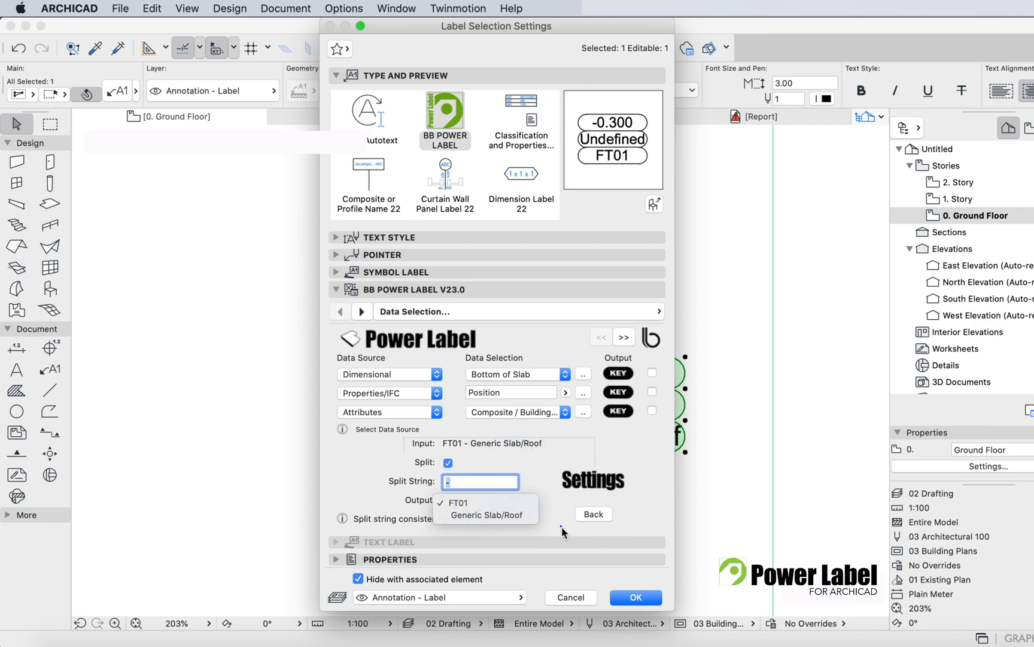
click(593, 513)
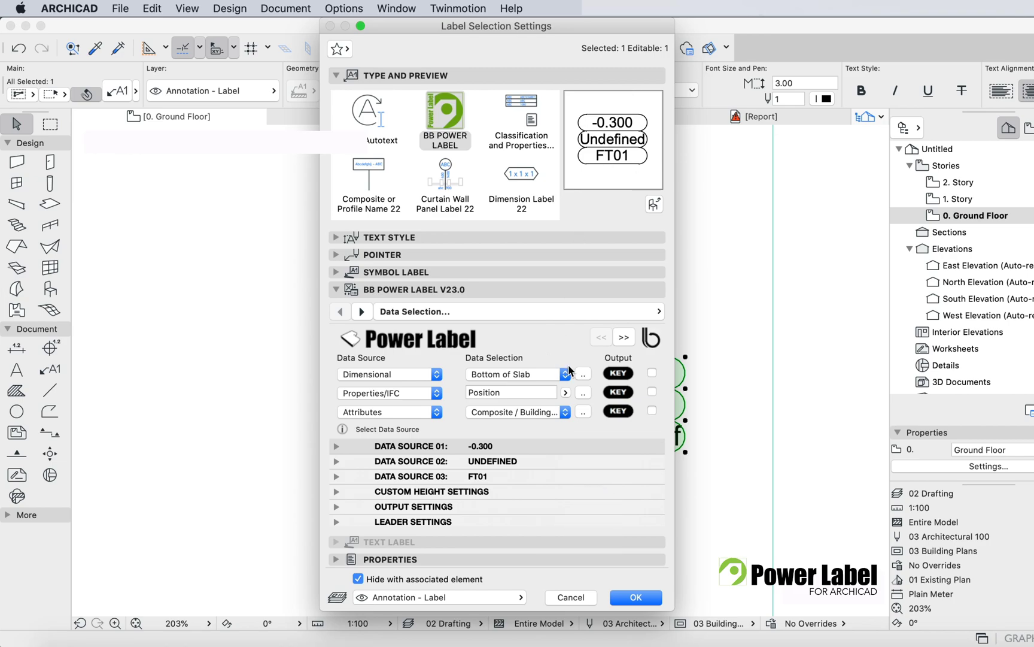
Step: Set line two's property to Structural Function and apply the label settings
click(565, 393)
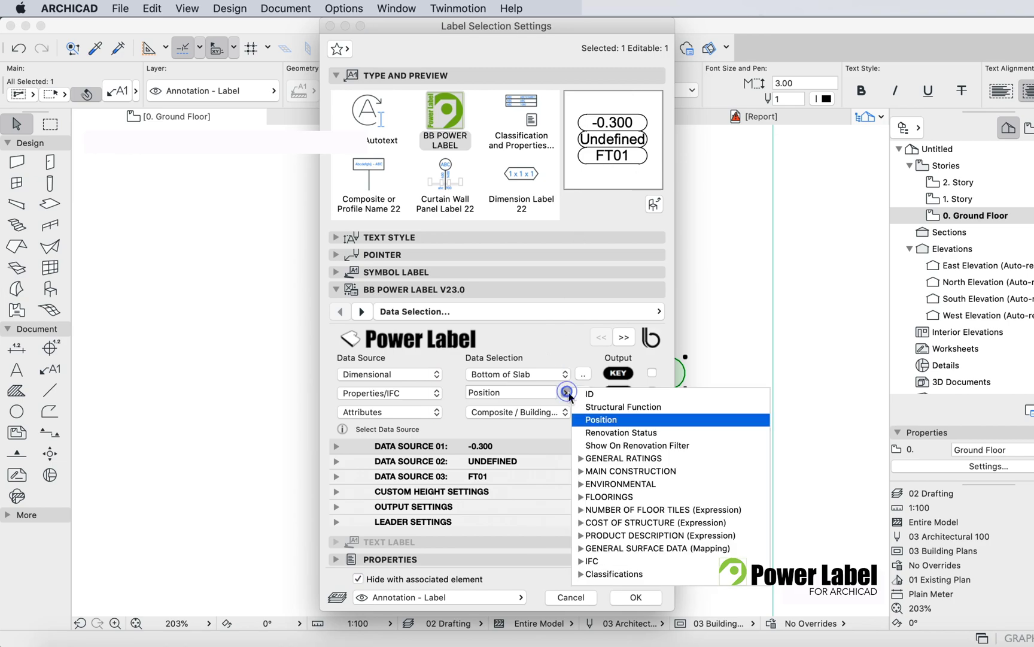
click(616, 404)
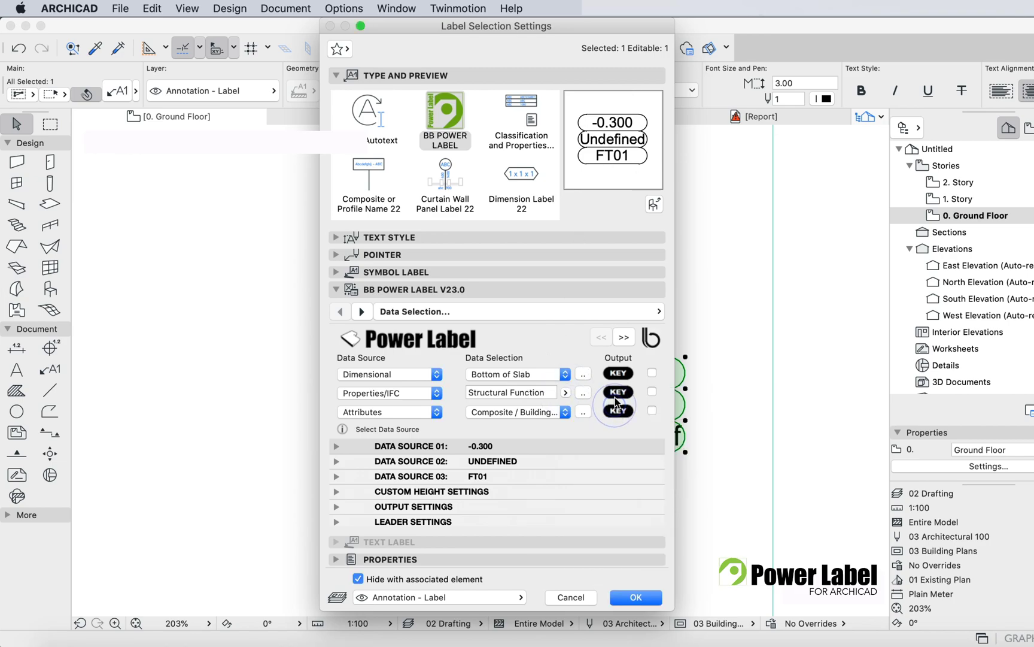
click(647, 598)
Step: Set the slab label's second data source to None, leaving -0.300 and FT01
click(645, 260)
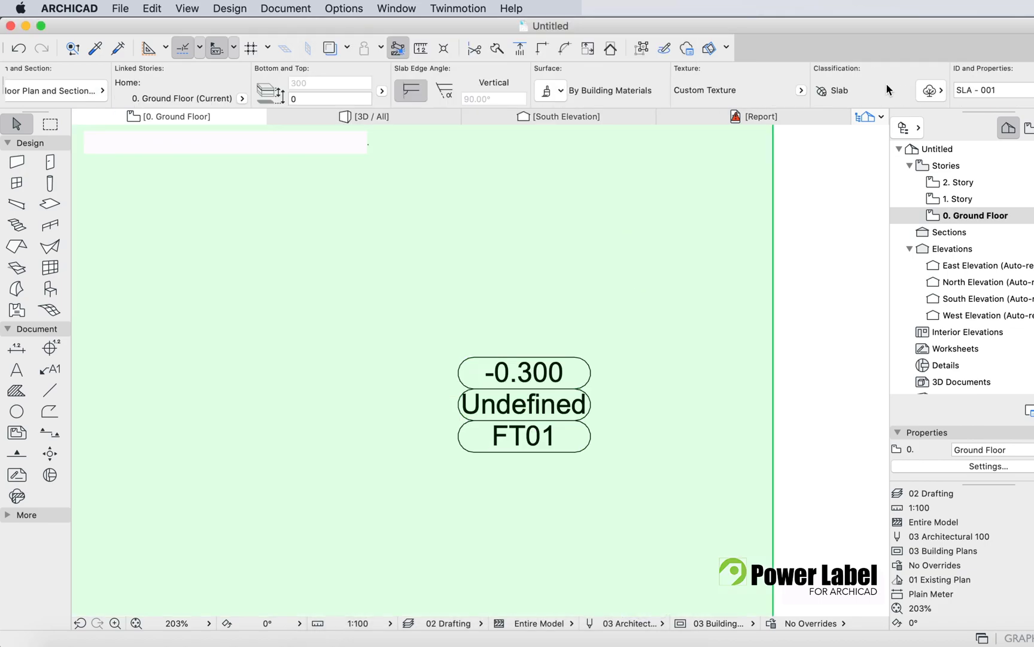
click(802, 303)
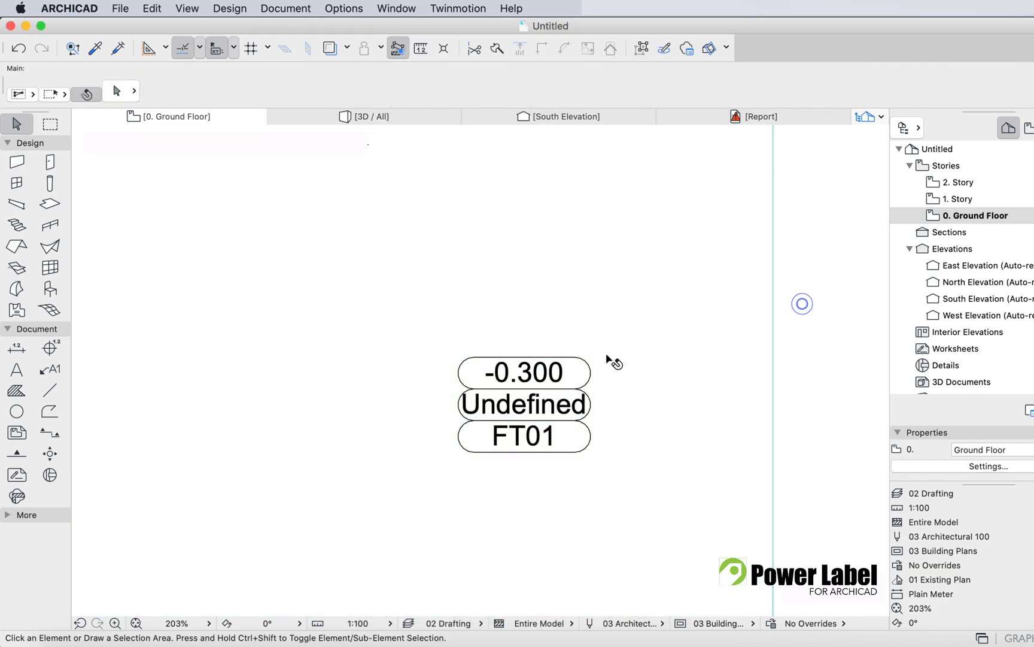
click(564, 385)
click(113, 92)
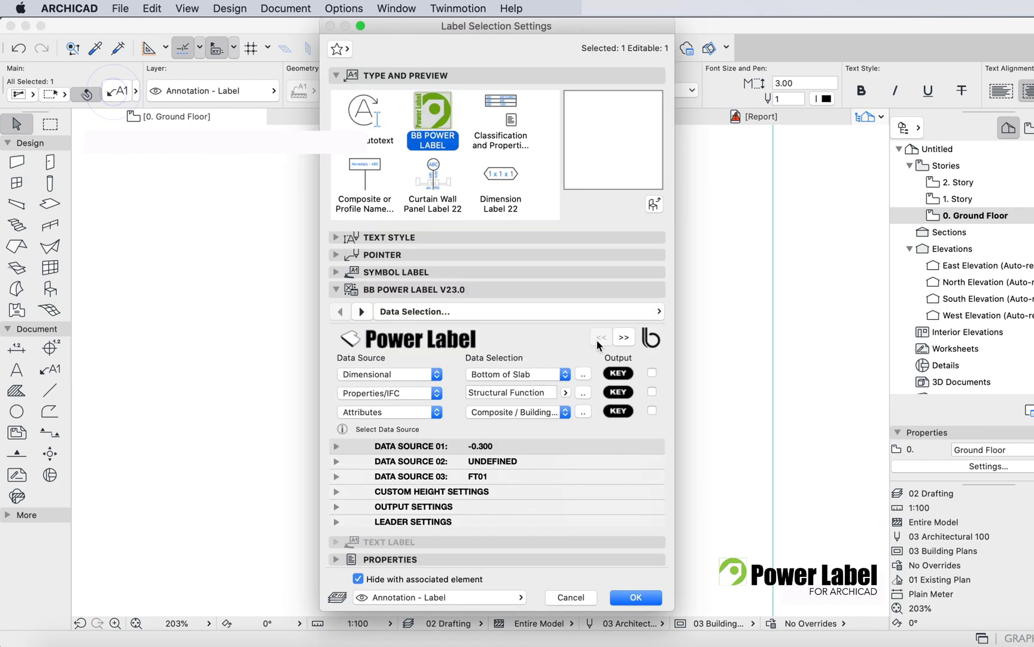
click(418, 391)
click(393, 342)
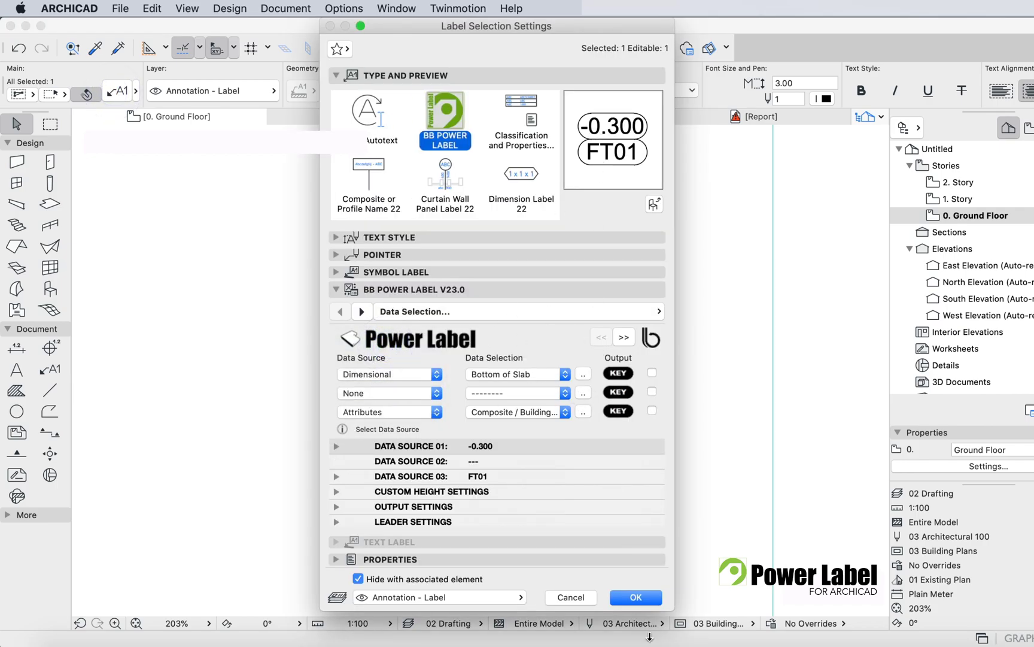
Step: Add the preset FCL prefix to line one so the label reads FCL -0.300 above FT01
click(636, 597)
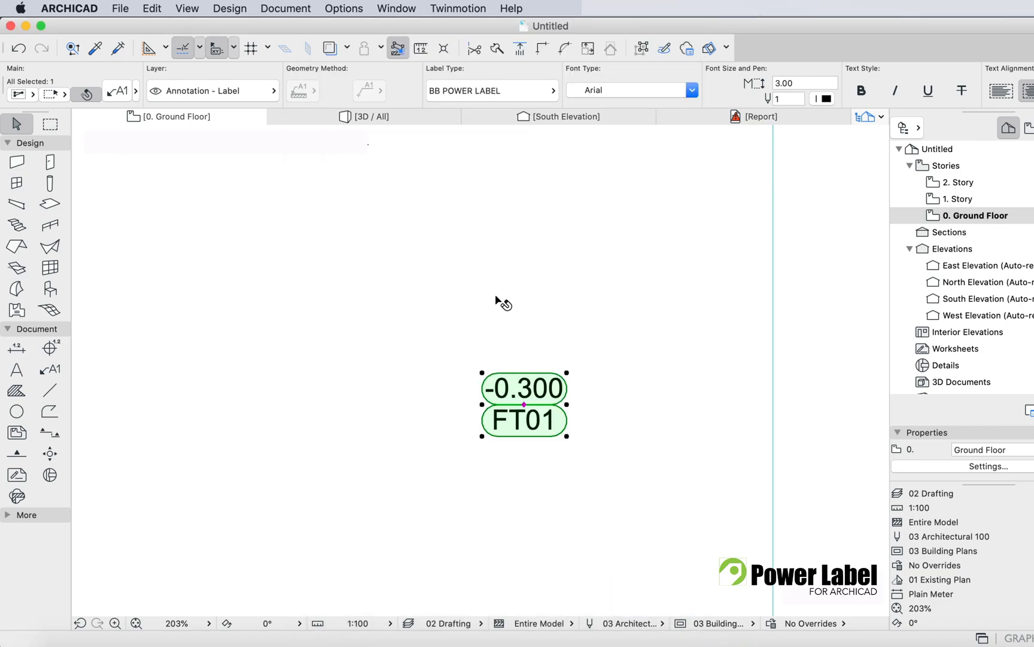
click(112, 94)
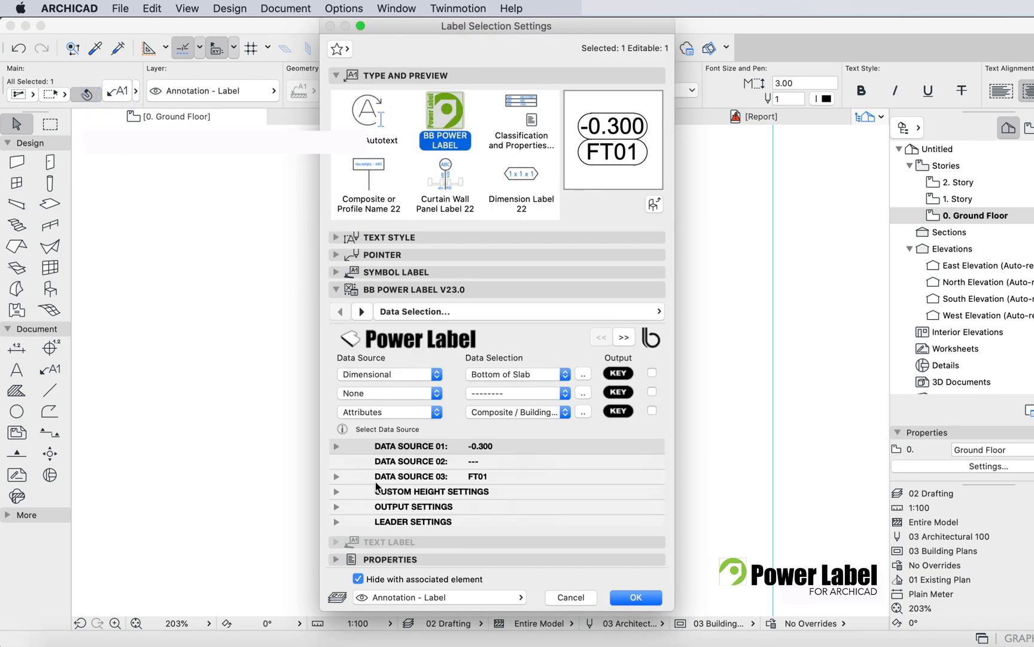
click(336, 446)
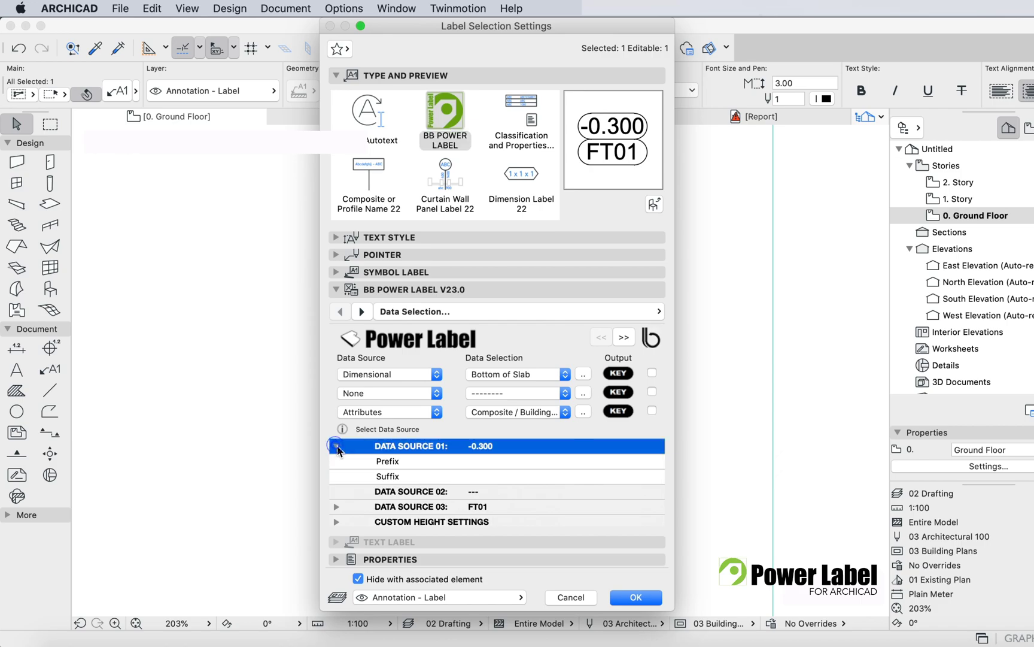
click(457, 463)
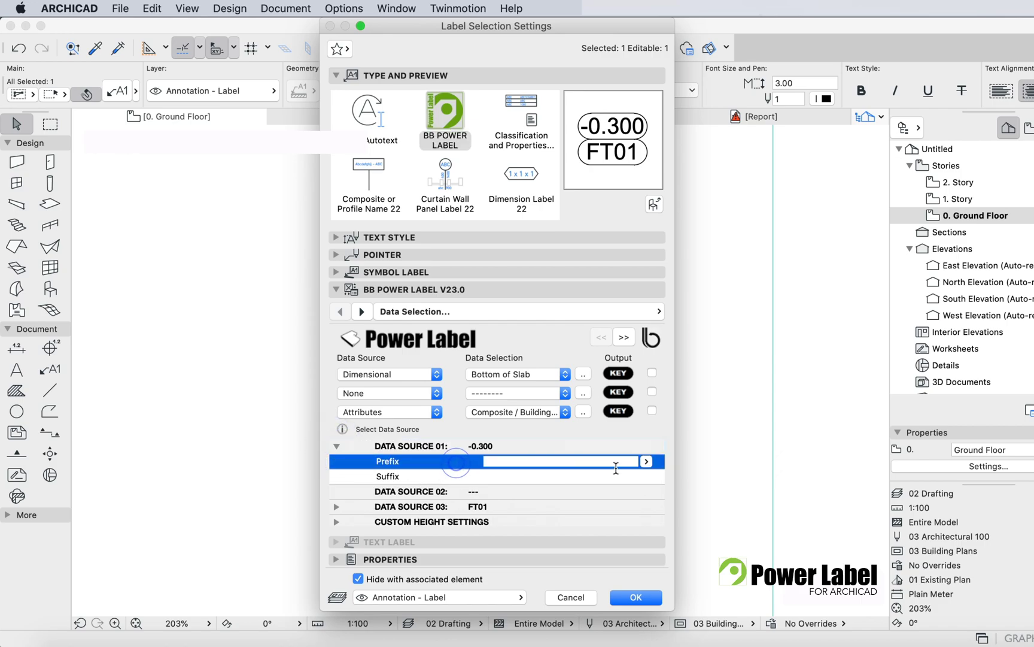
click(647, 461)
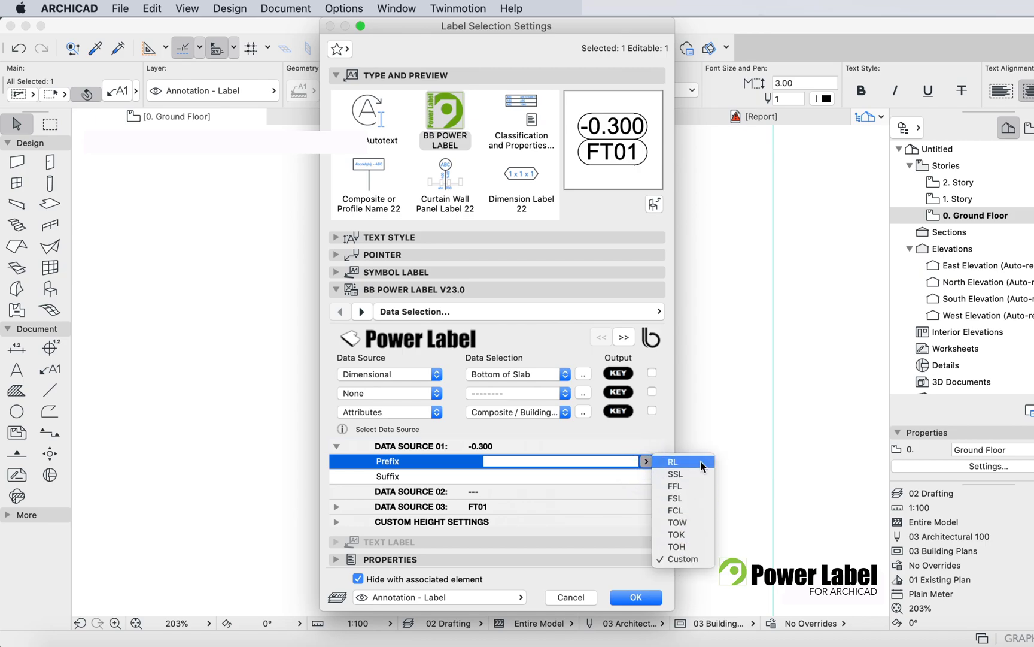
click(685, 508)
click(512, 460)
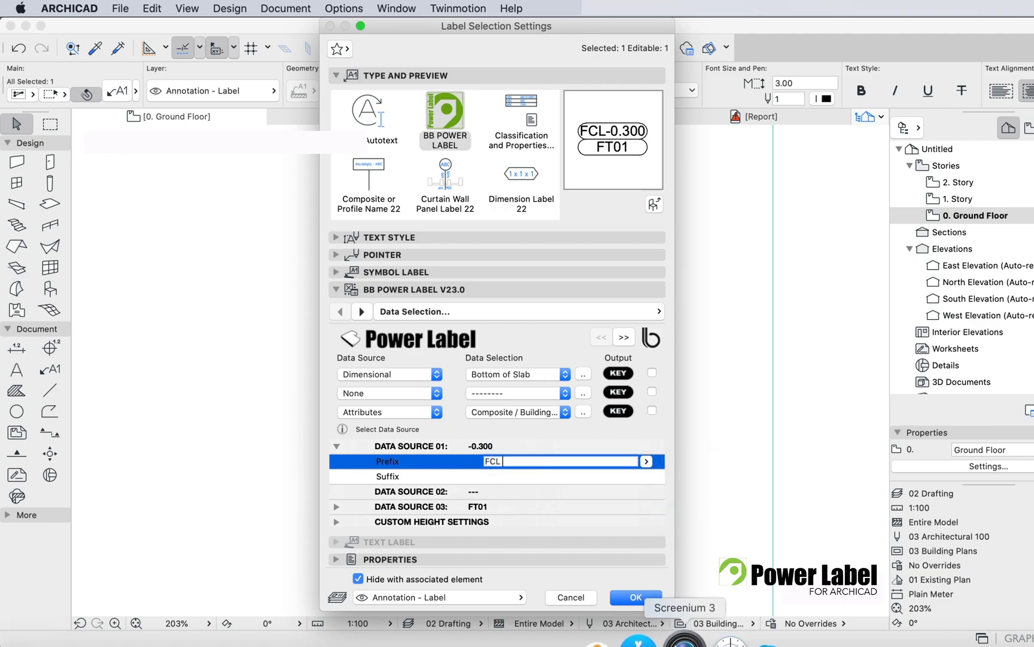
click(635, 597)
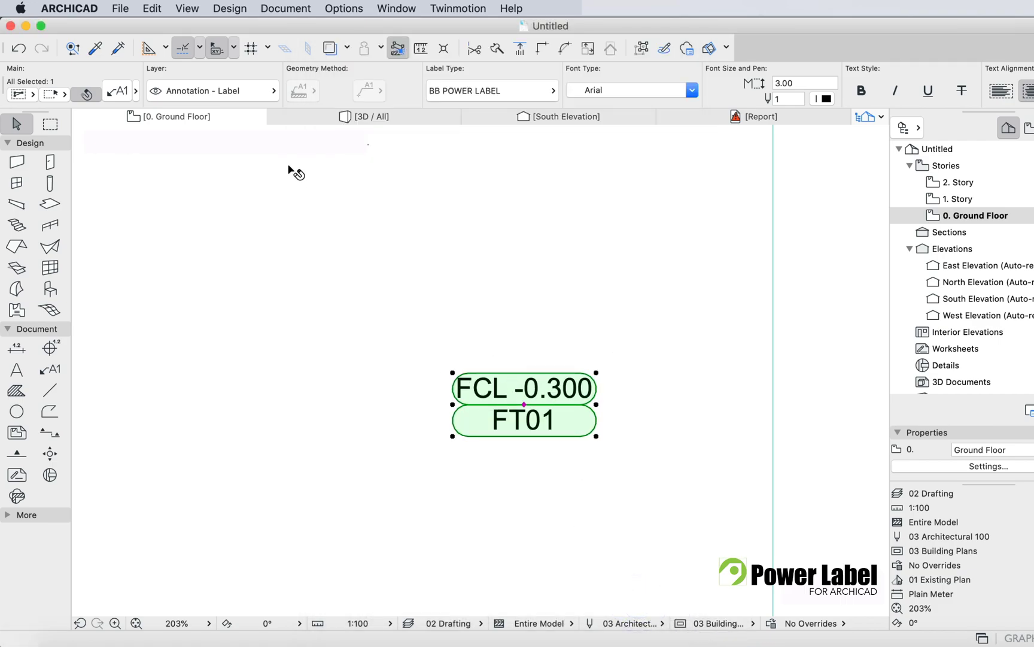
Step: Give the FCL -0.300 line a rectangular KEY frame above the rounded FT01 line
click(120, 90)
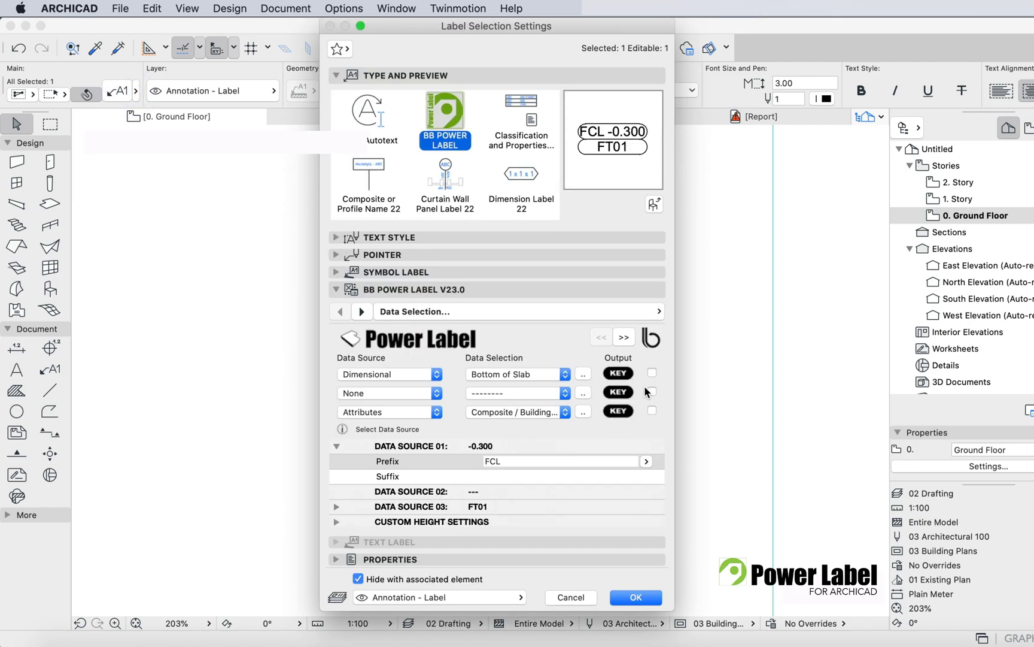
click(629, 373)
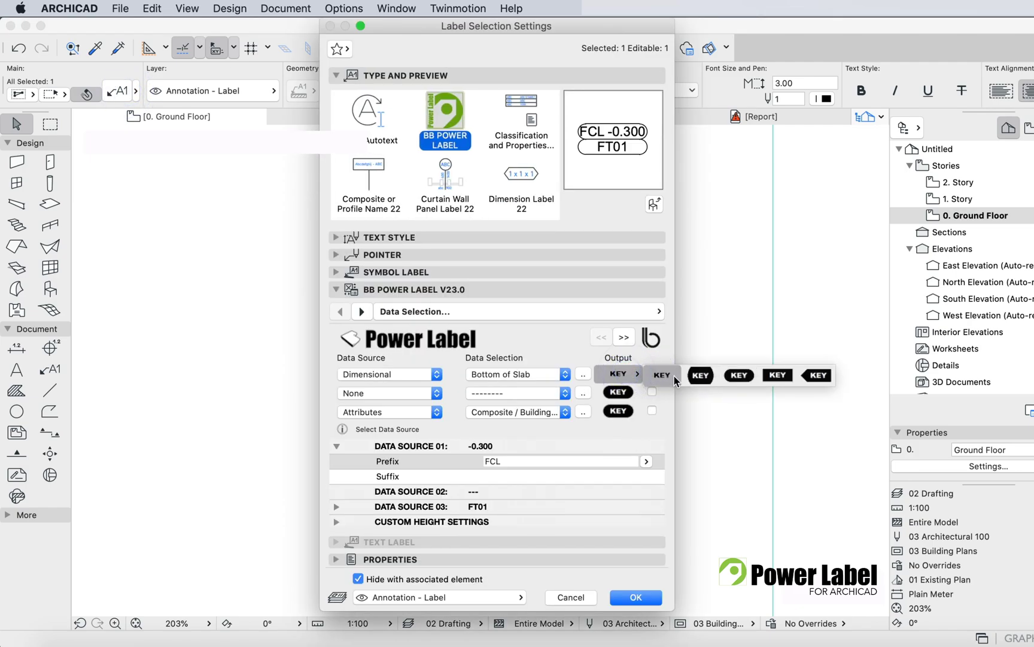
click(665, 375)
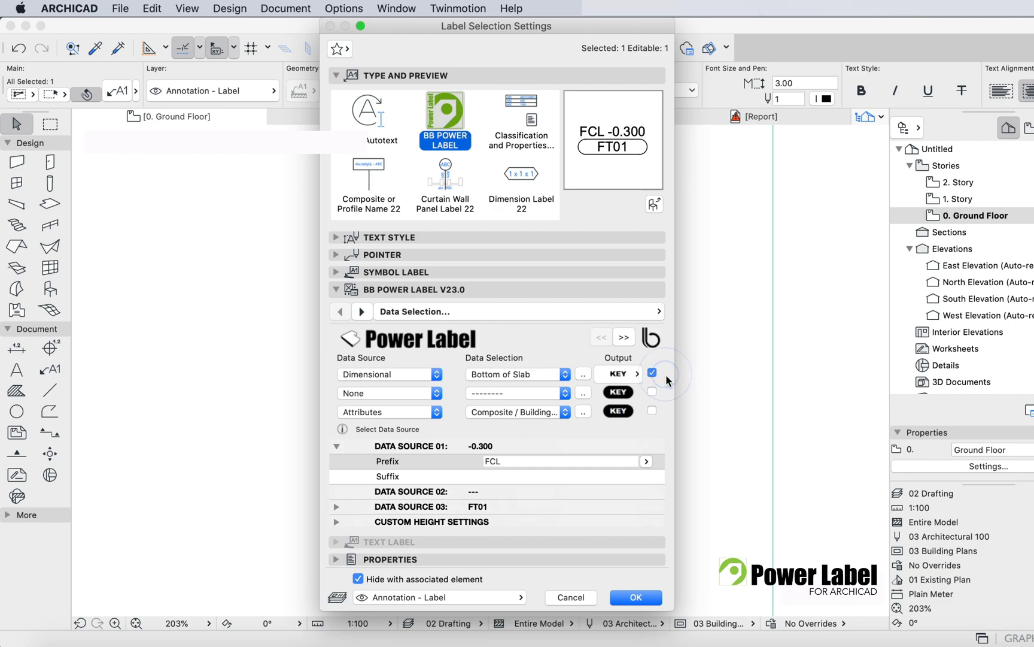
click(629, 373)
click(712, 371)
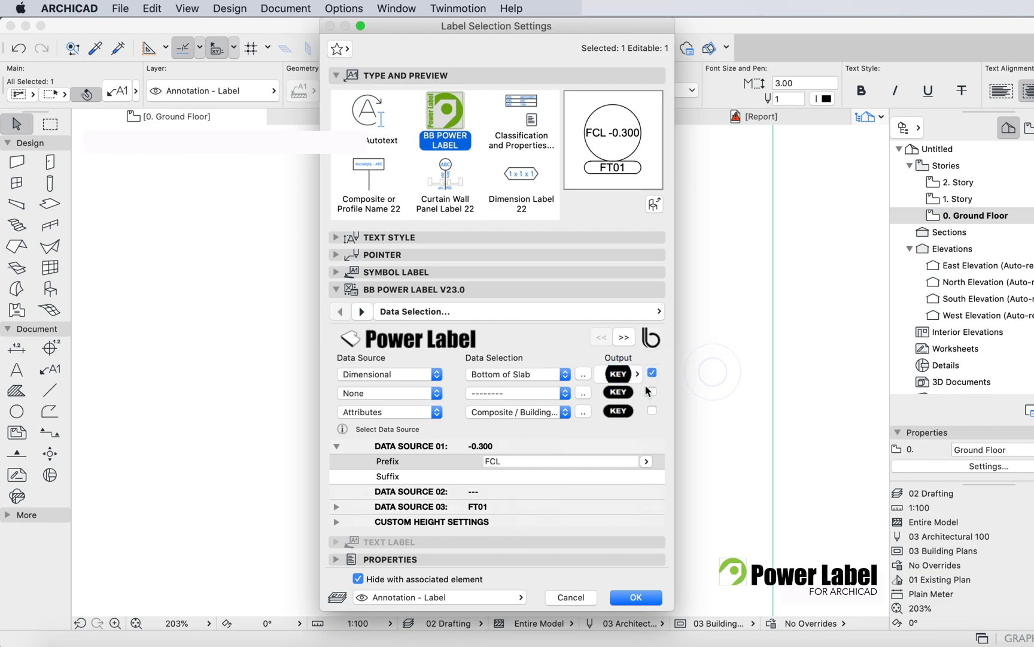
click(629, 373)
click(776, 376)
click(627, 372)
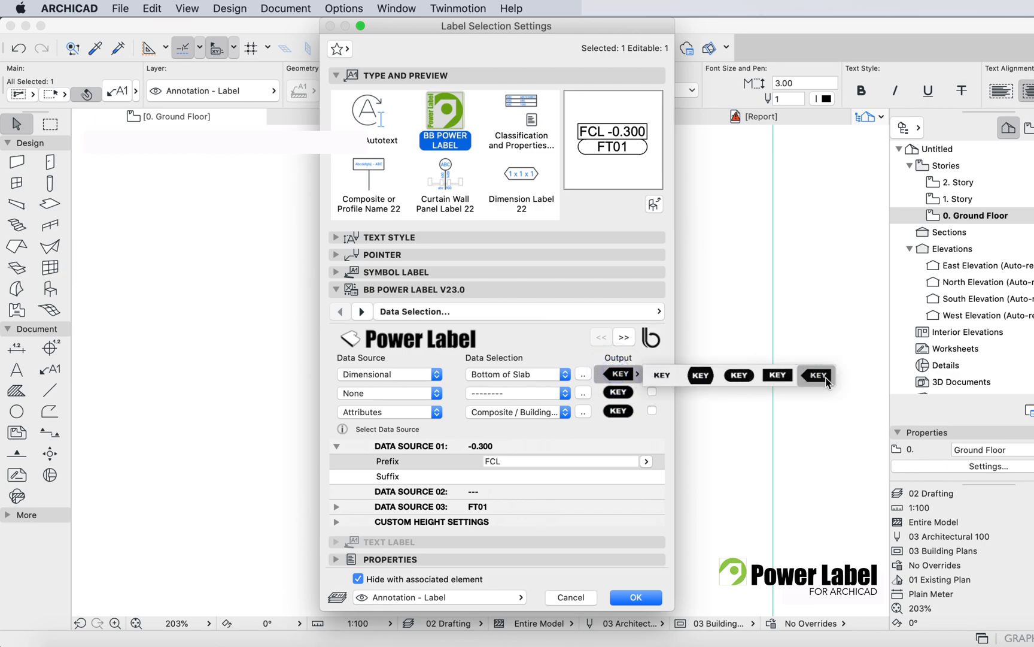
click(539, 341)
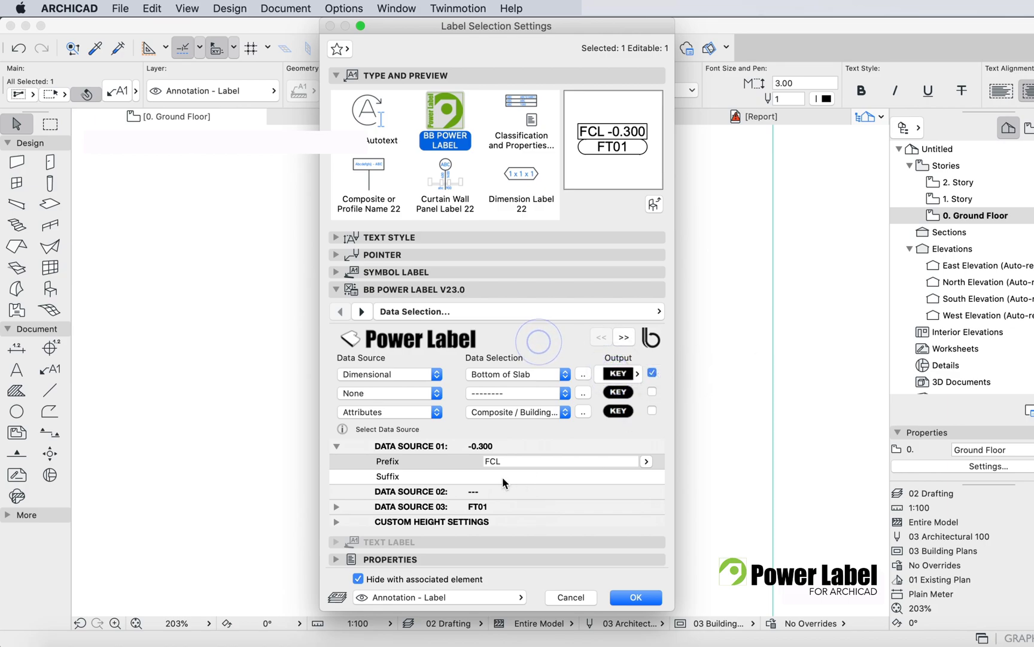
scroll(383, 494, down, 3)
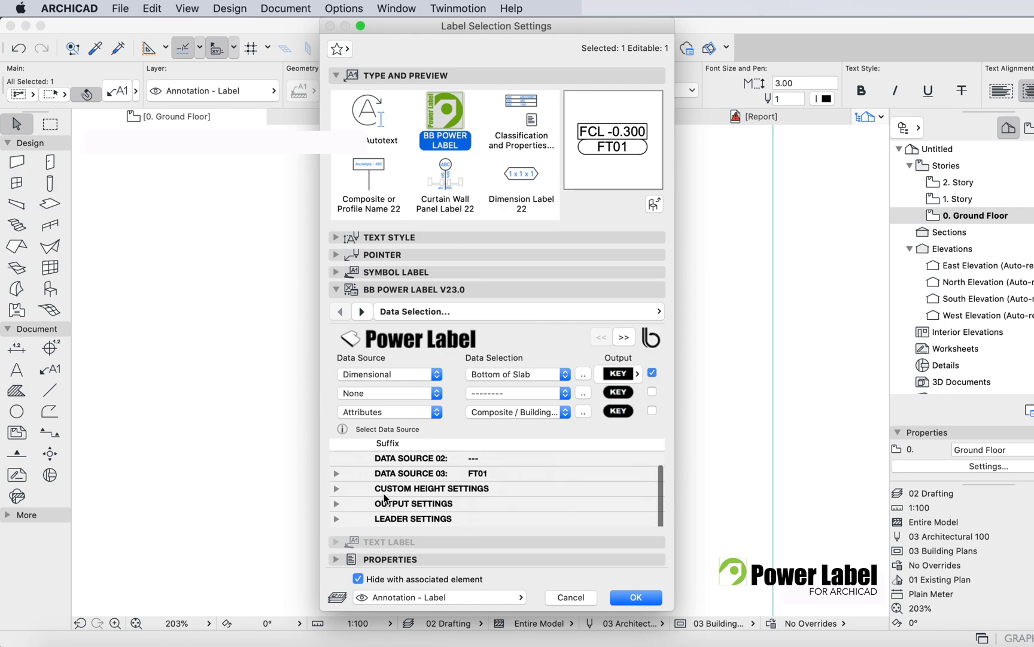
Step: Apply the rectangular frame, then zoom in on the diagonal wall in the floor plan
click(636, 597)
scroll(674, 381, down, 5)
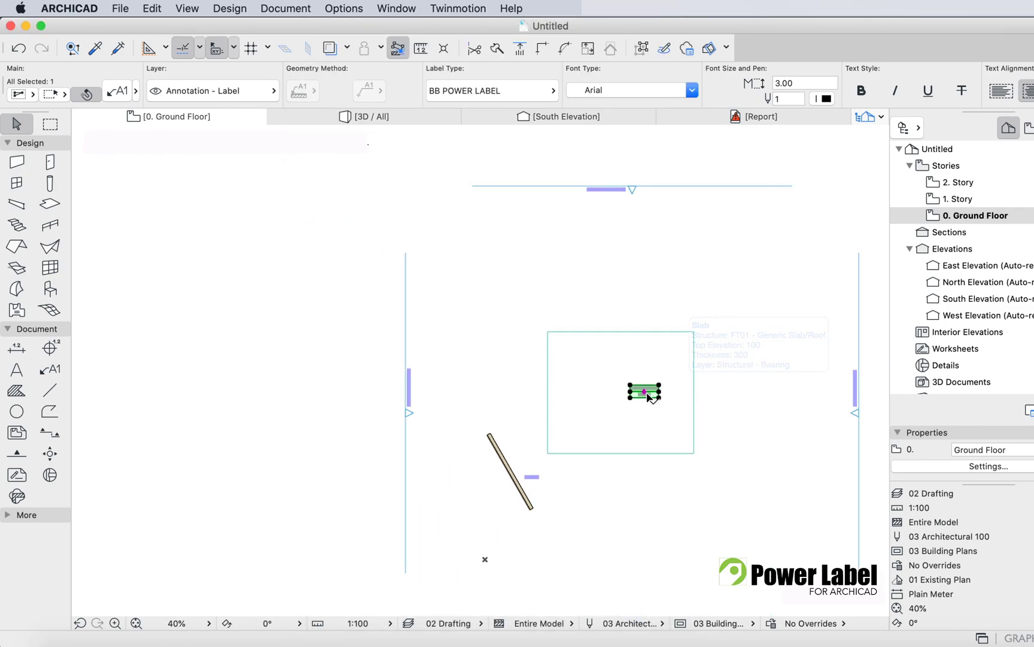
scroll(650, 397, up, 6)
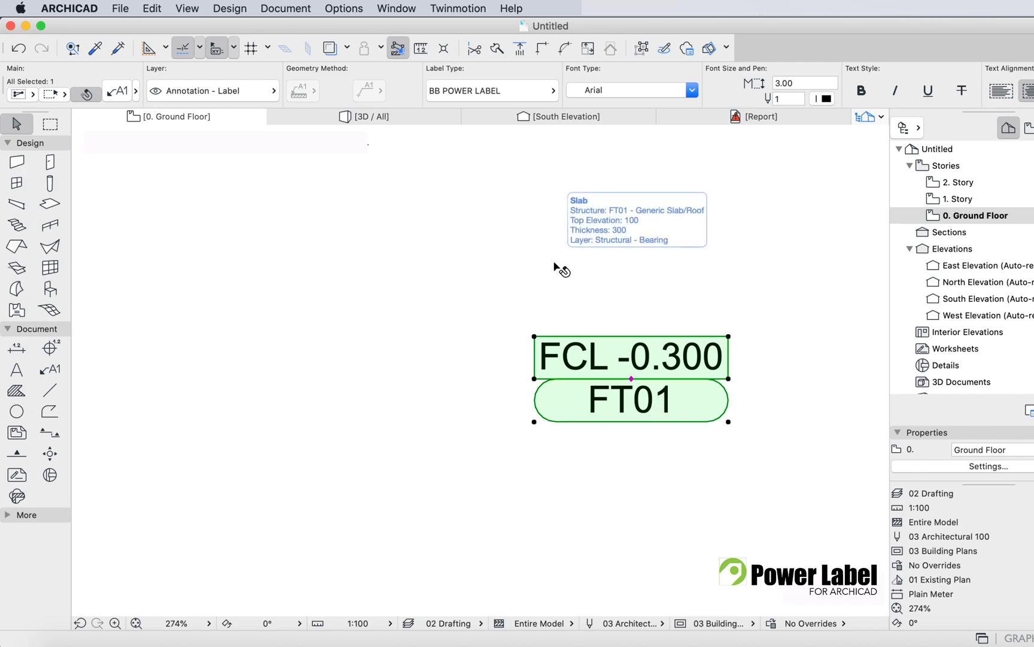
scroll(561, 304, down, 5)
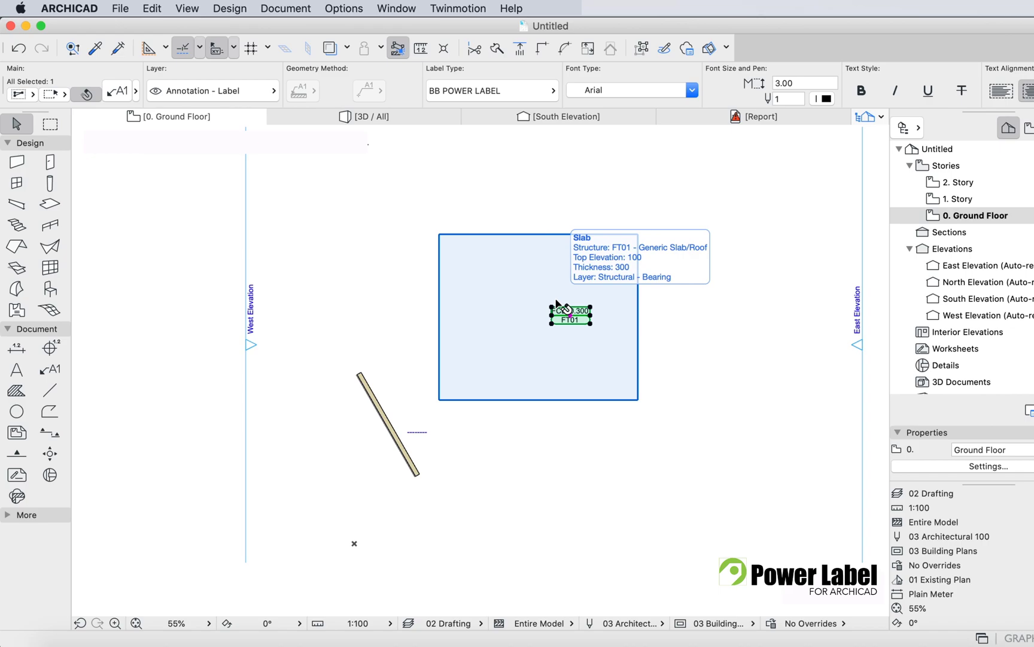
scroll(416, 405, up, 1)
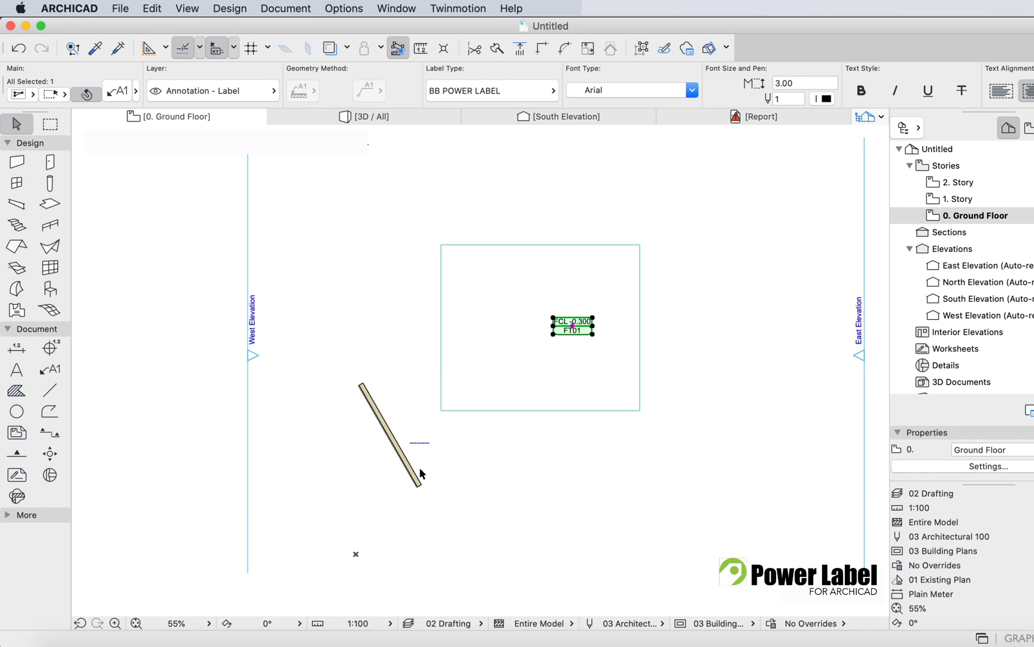
scroll(420, 469, up, 5)
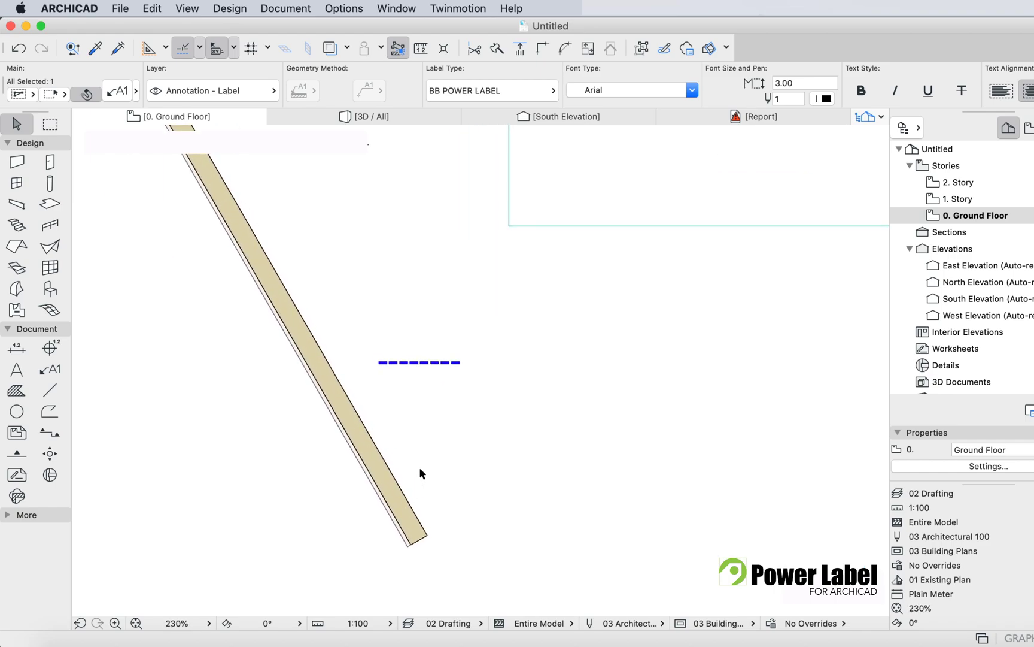
Step: Place a new Power Label on the diagonal wall and rotate its text to 90° in Symbol Label settings
click(54, 372)
scroll(381, 445, down, 2)
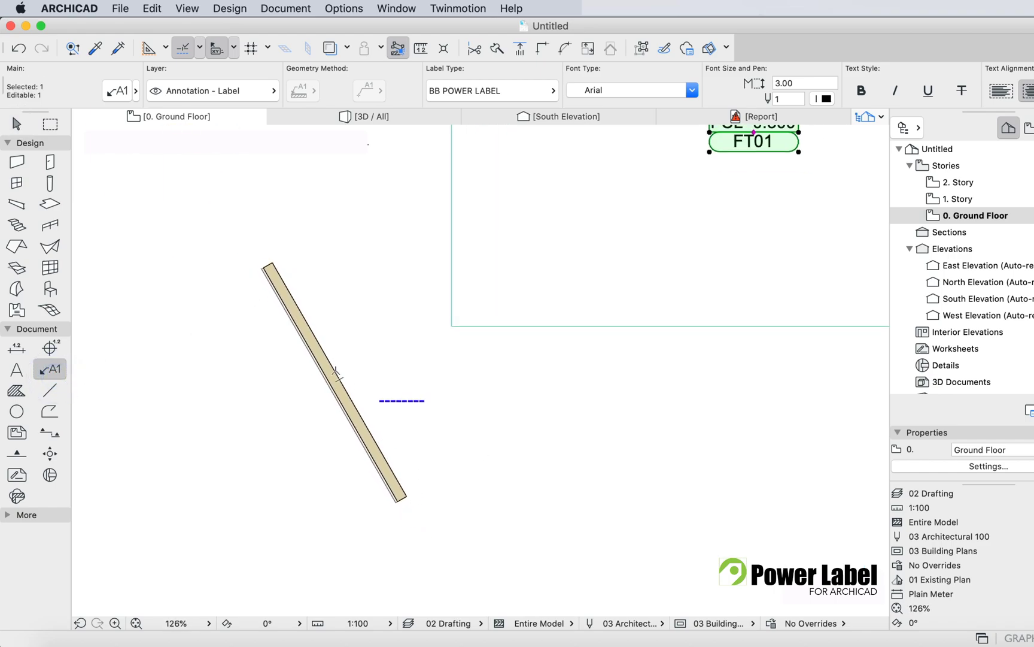
click(324, 351)
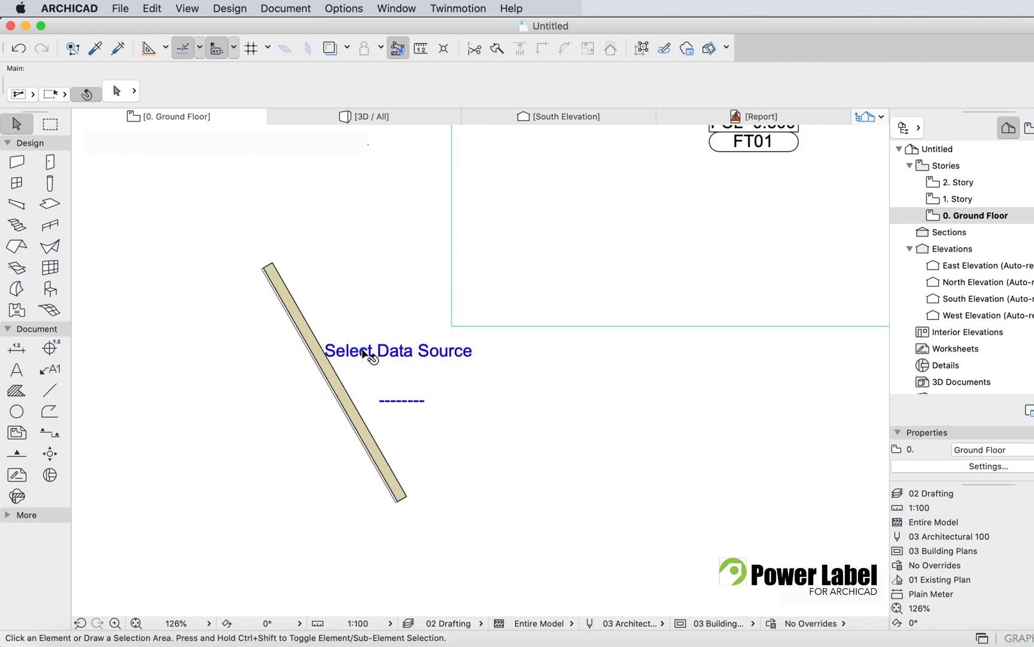
double_click(365, 352)
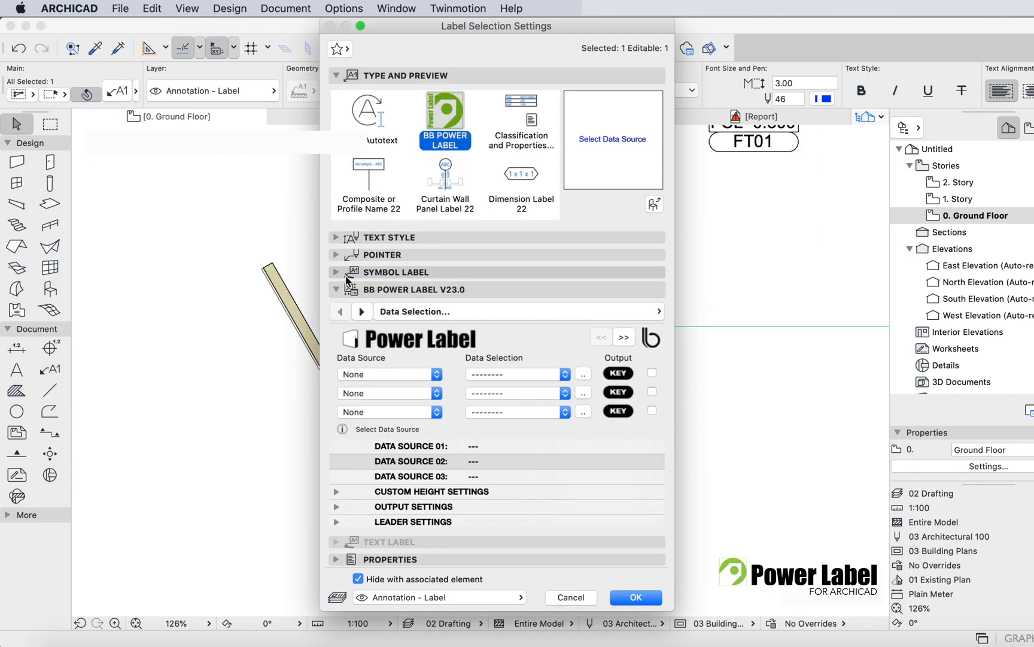
click(337, 272)
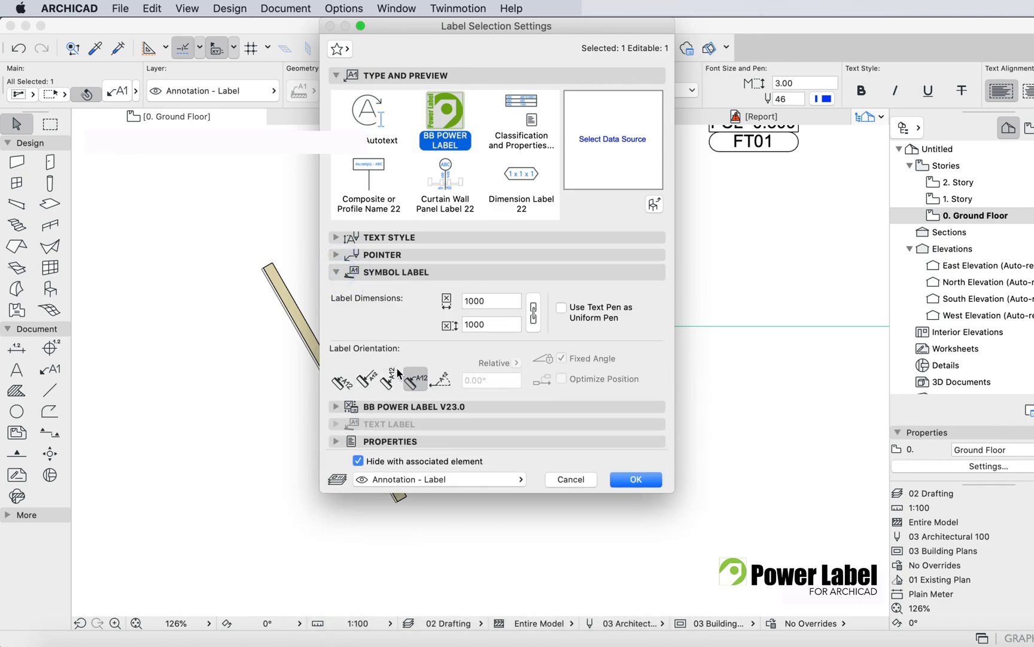
click(369, 379)
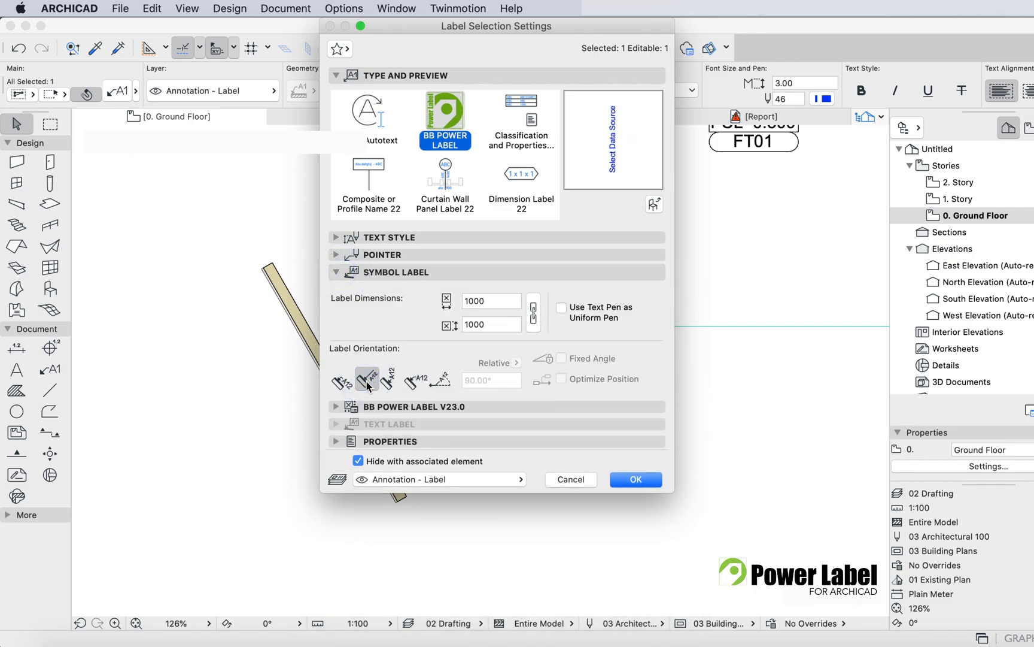
Step: Set the label's Data Source 1 to Attributes > Composite / Building Material
click(339, 407)
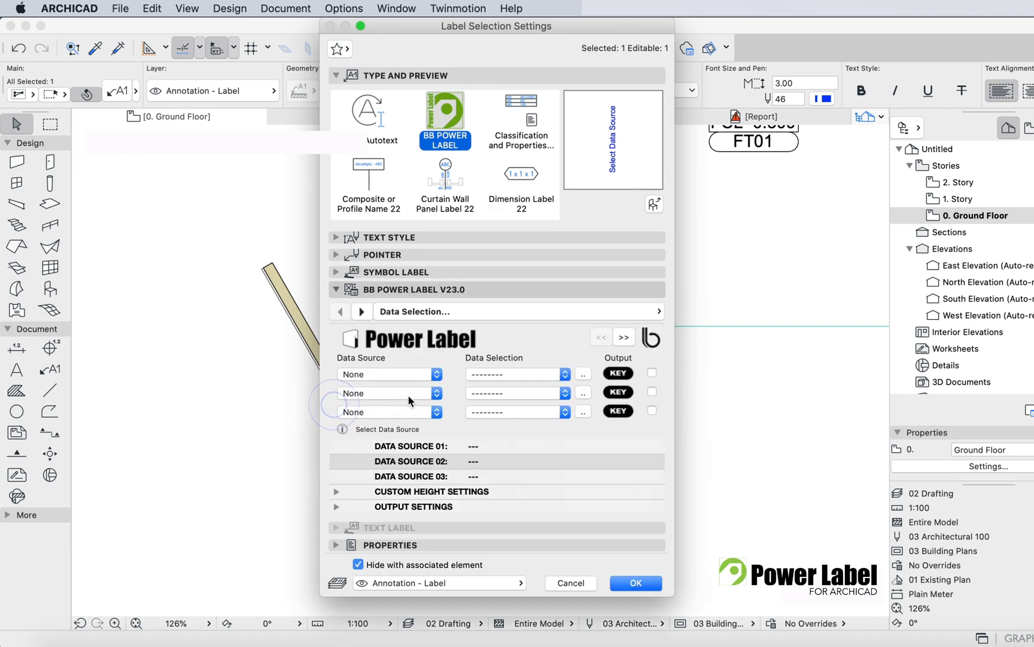
click(391, 377)
click(386, 400)
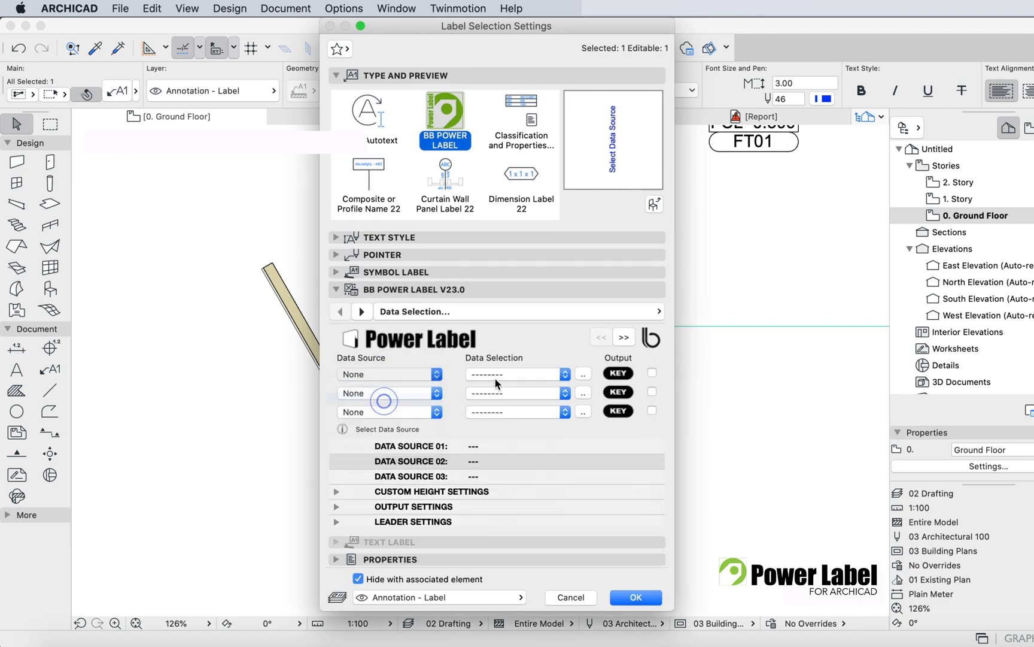
click(501, 373)
click(500, 387)
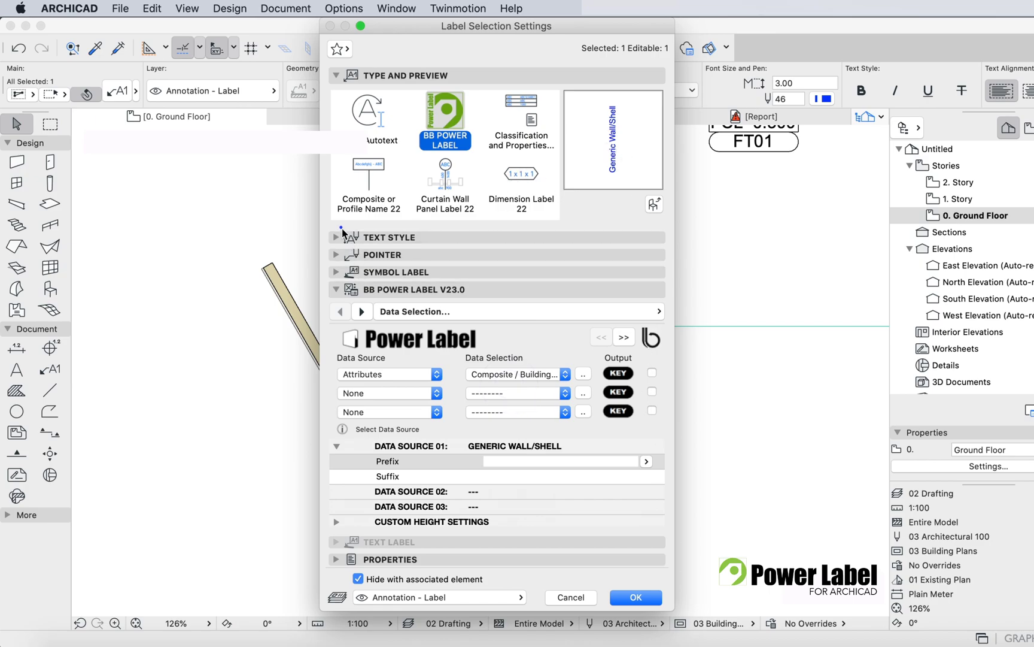
Step: Give the label text a frame, no opaque background, and black pen 1
click(342, 237)
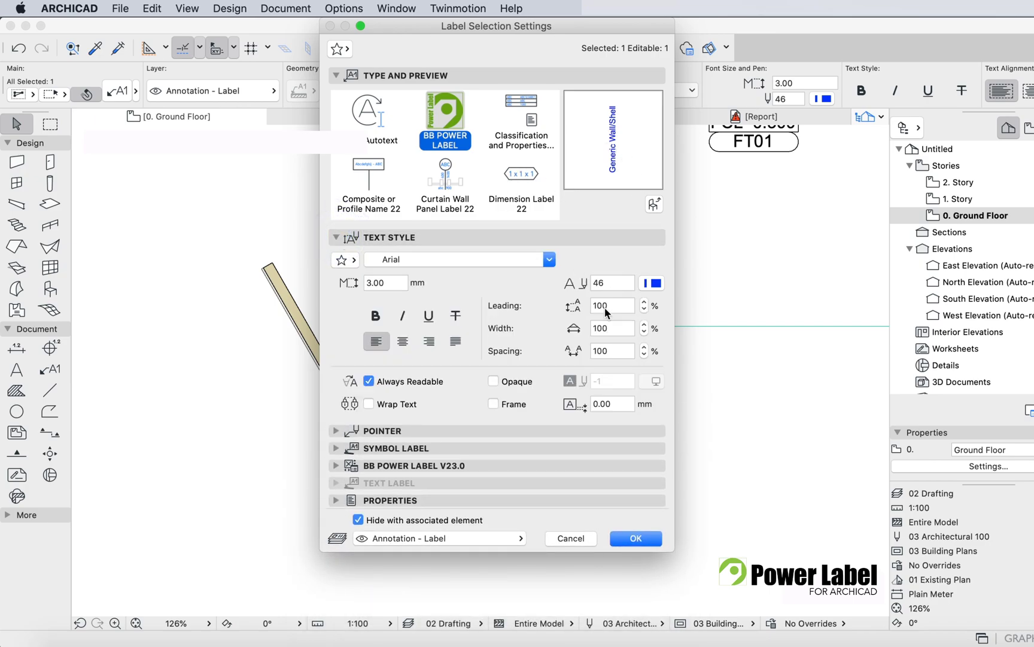
click(493, 381)
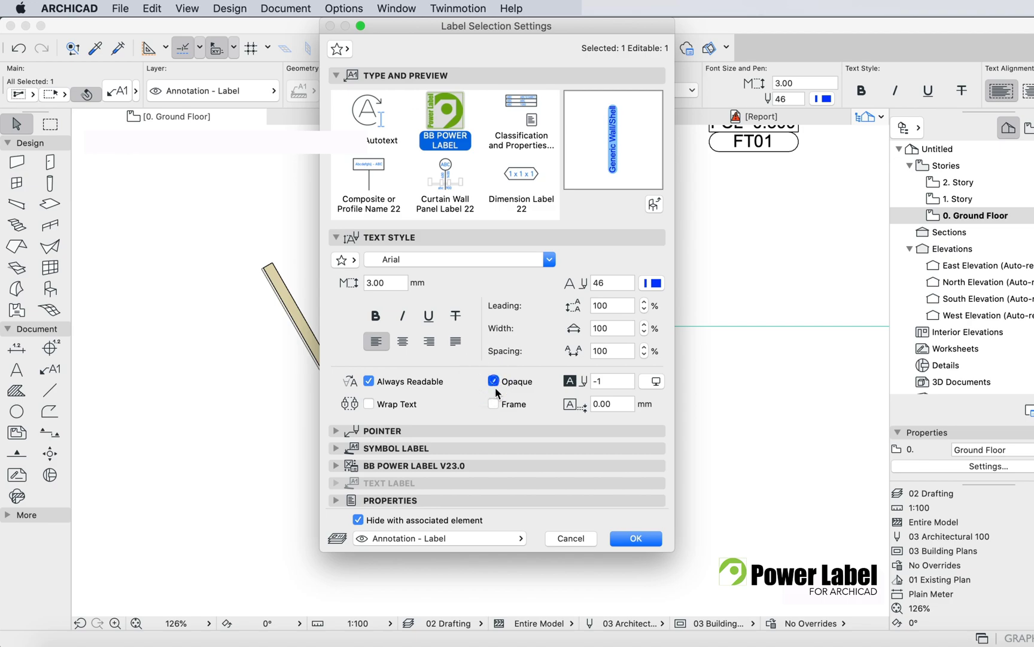
click(493, 381)
click(494, 404)
click(653, 283)
click(656, 283)
click(647, 280)
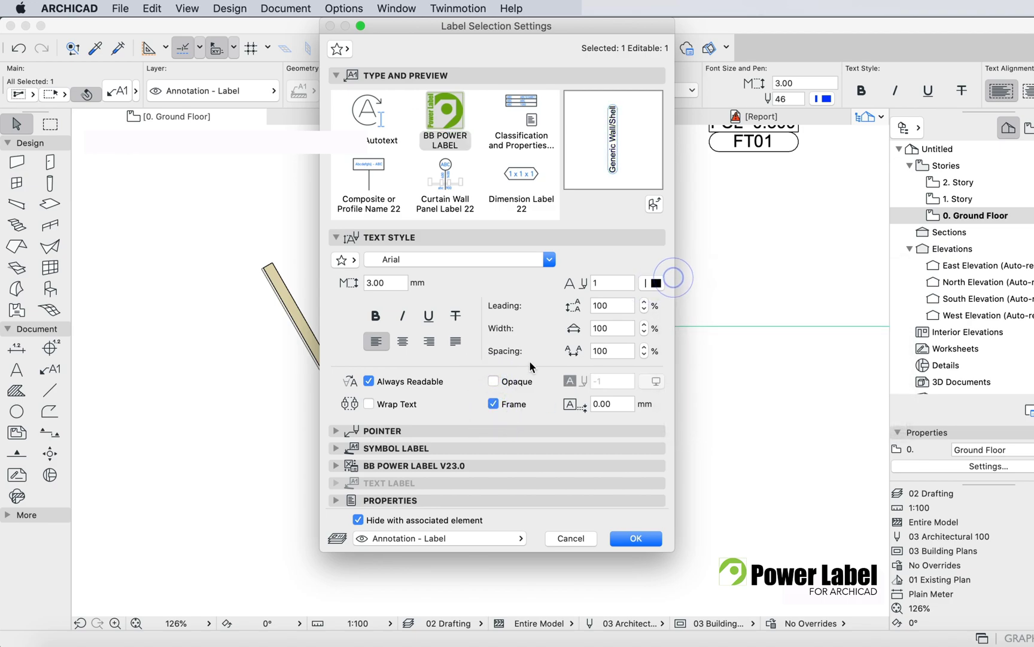
Step: Make the label's leader line black and apply the label settings
click(338, 431)
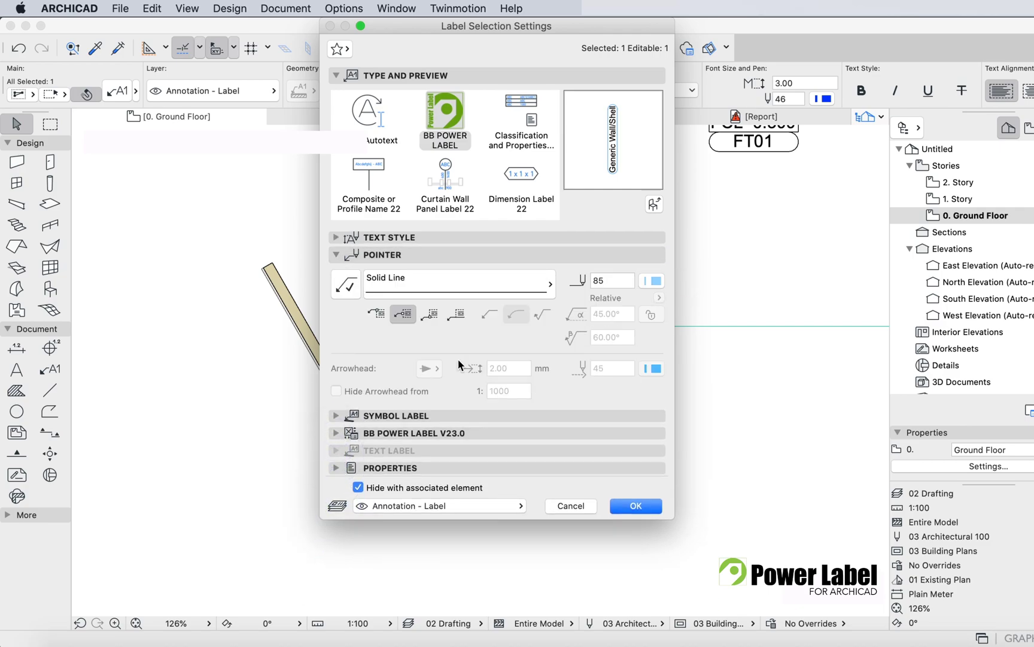
click(655, 280)
click(655, 280)
click(657, 280)
click(672, 280)
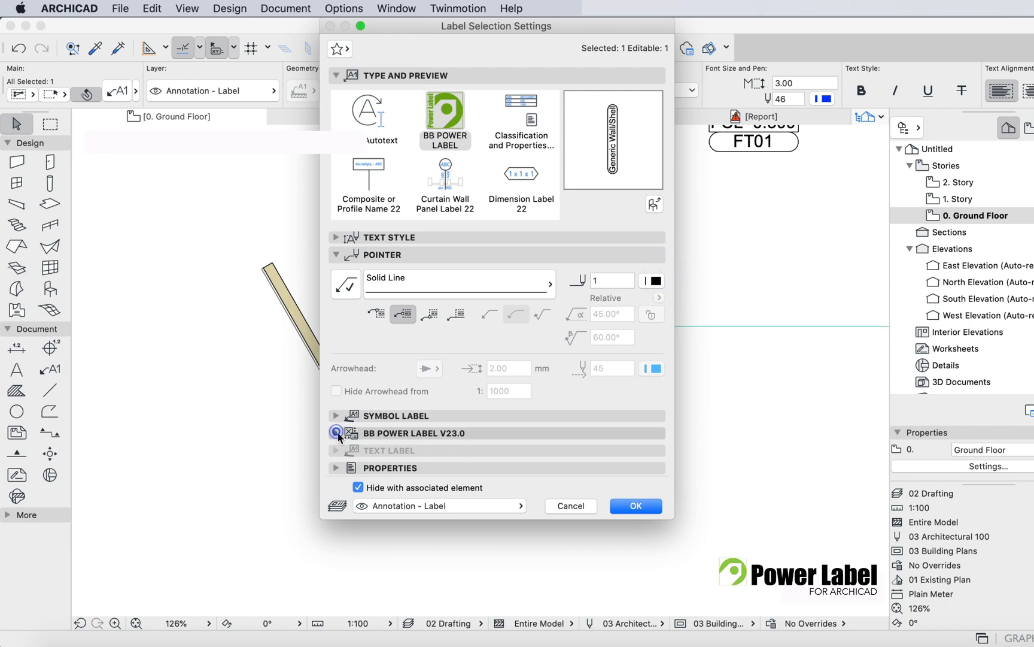
click(337, 433)
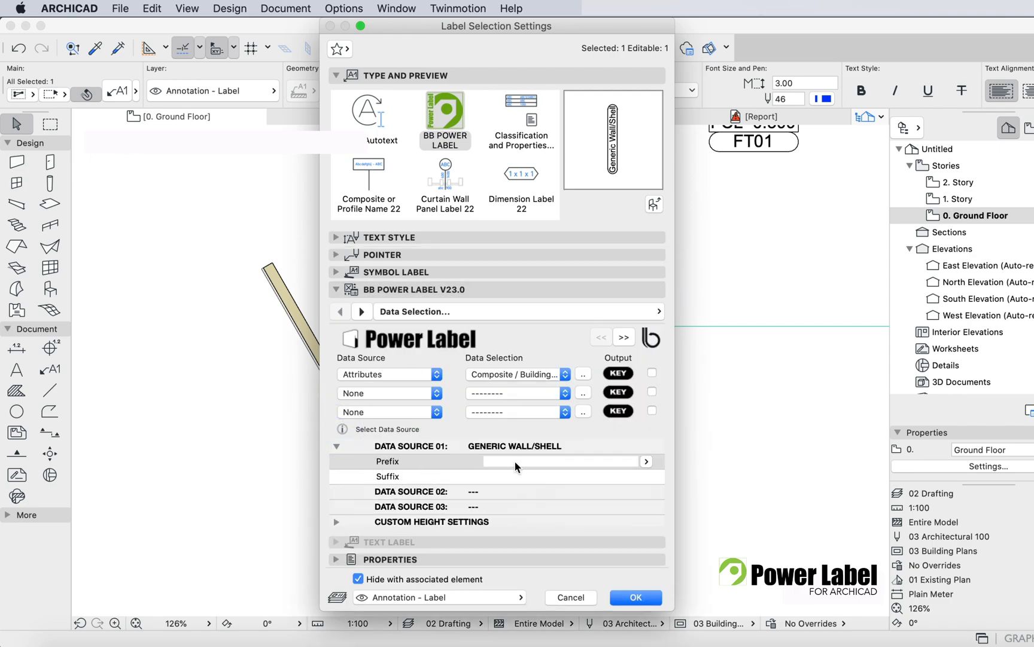
click(650, 461)
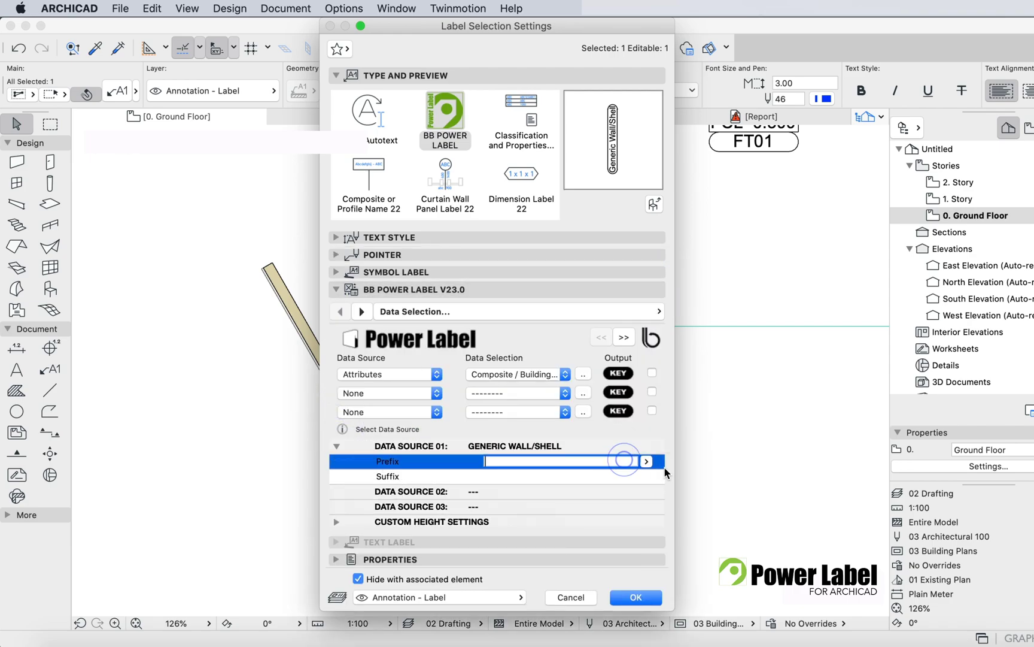
click(648, 598)
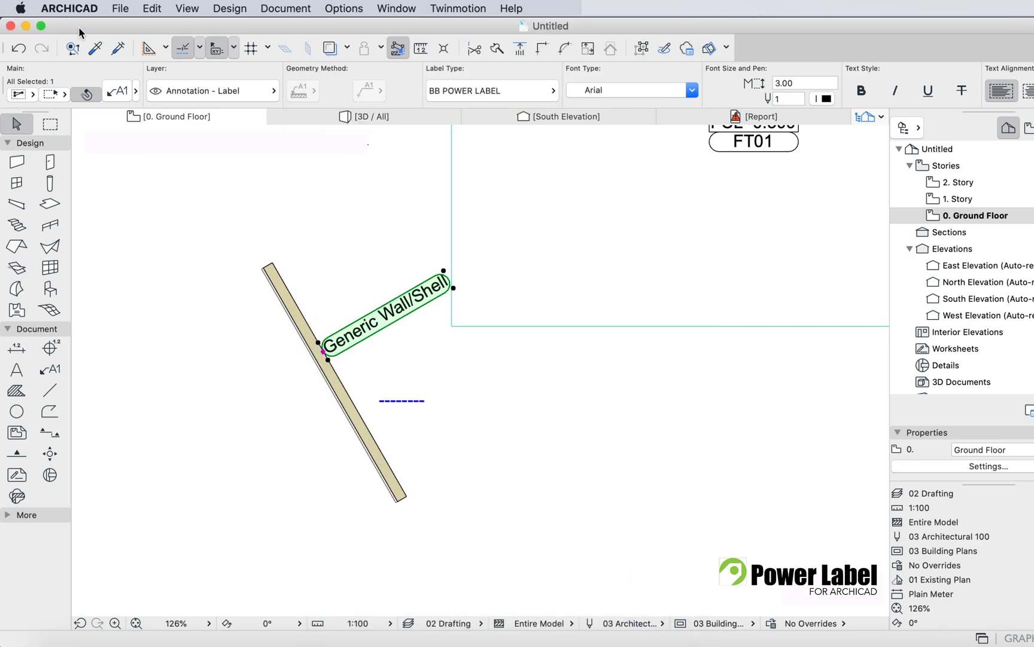
Step: Reopen the wall label settings and choose the arrow-shaped KEY output style
scroll(256, 214, up, 5)
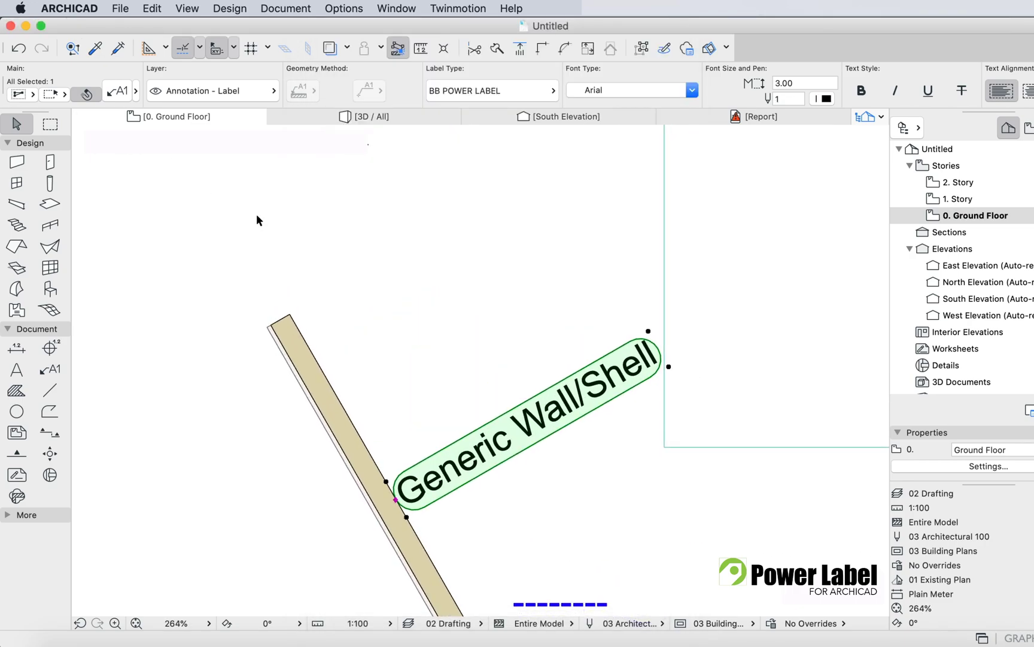
click(127, 93)
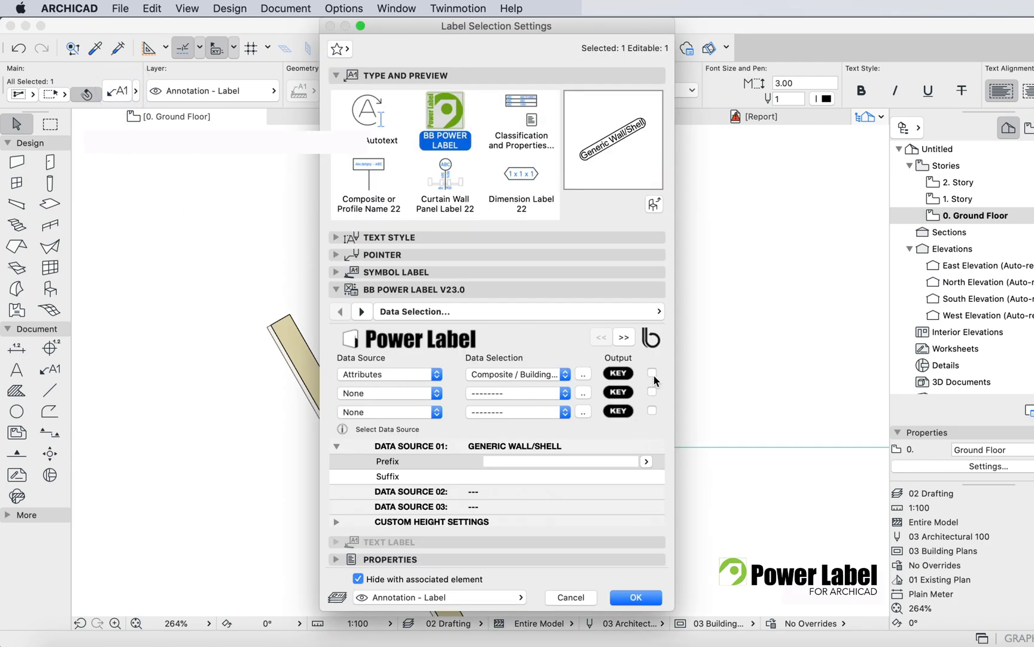
click(652, 374)
click(626, 373)
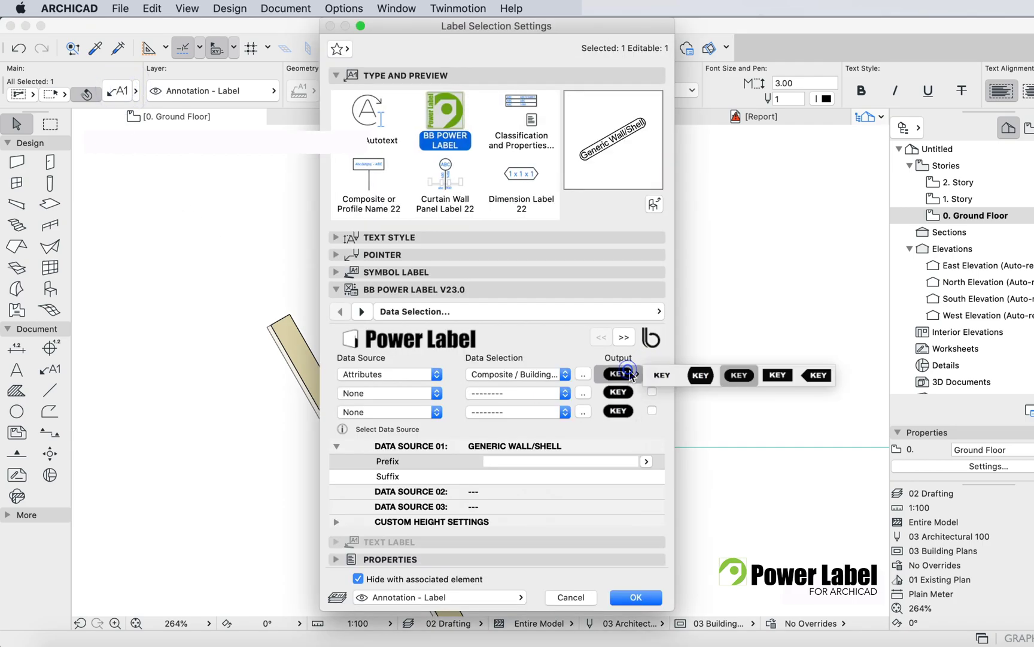
click(831, 376)
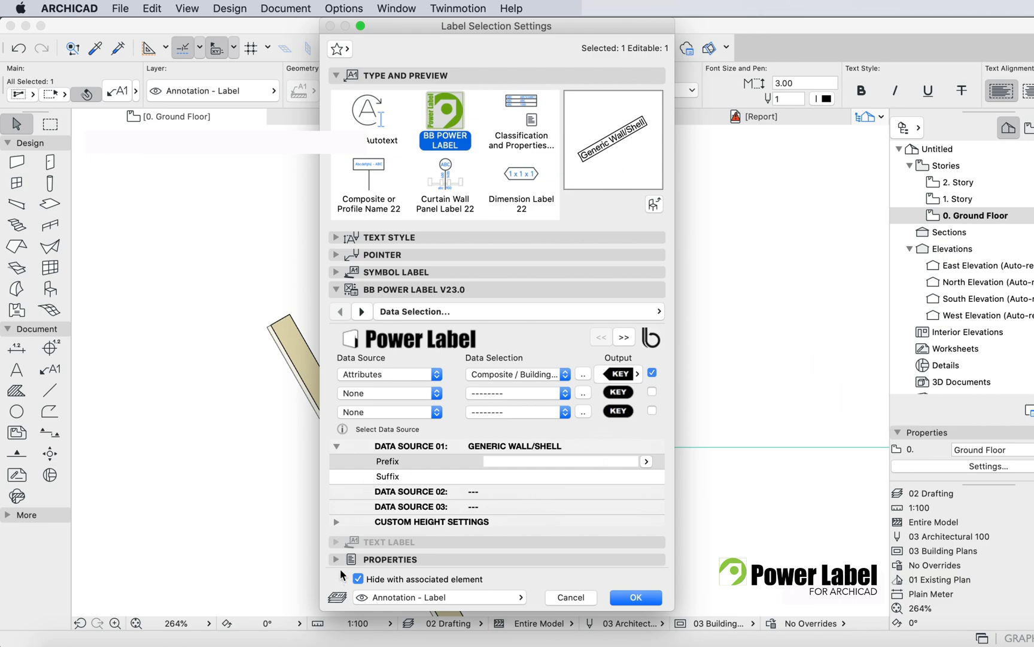
Step: Set the Output Settings Feature Extension to 1.50
scroll(365, 498, down, 3)
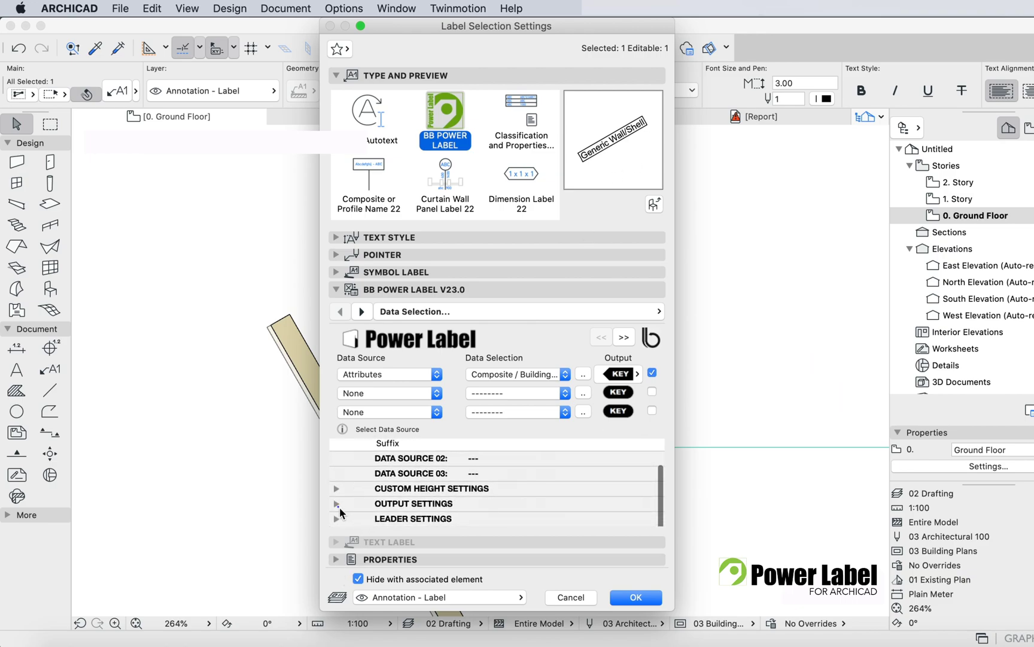
click(337, 506)
scroll(468, 504, down, 3)
click(507, 488)
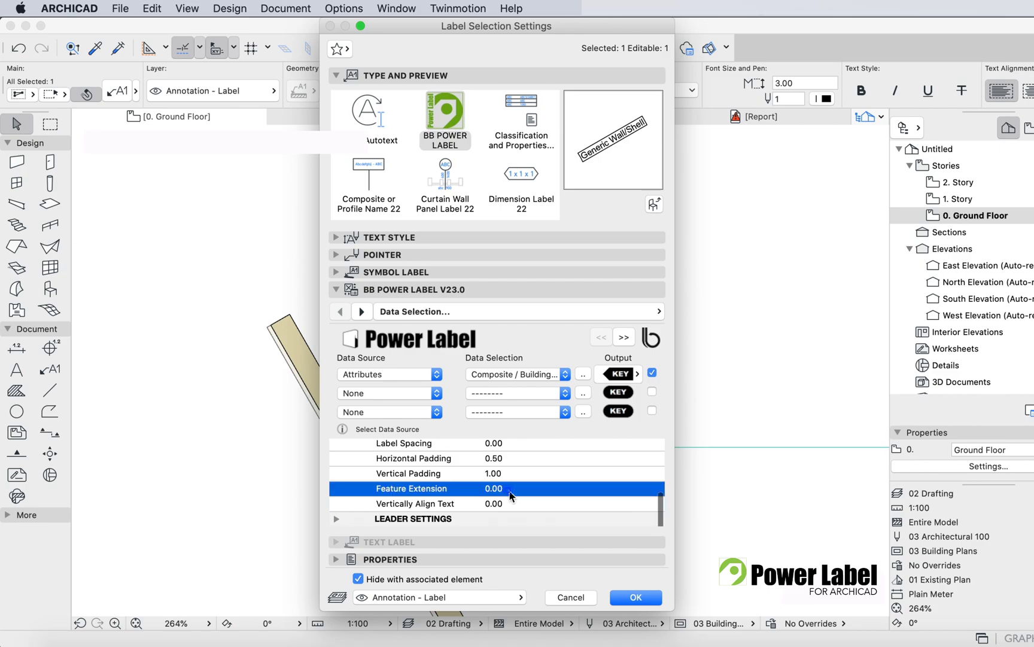
text(1.5)
key(Return)
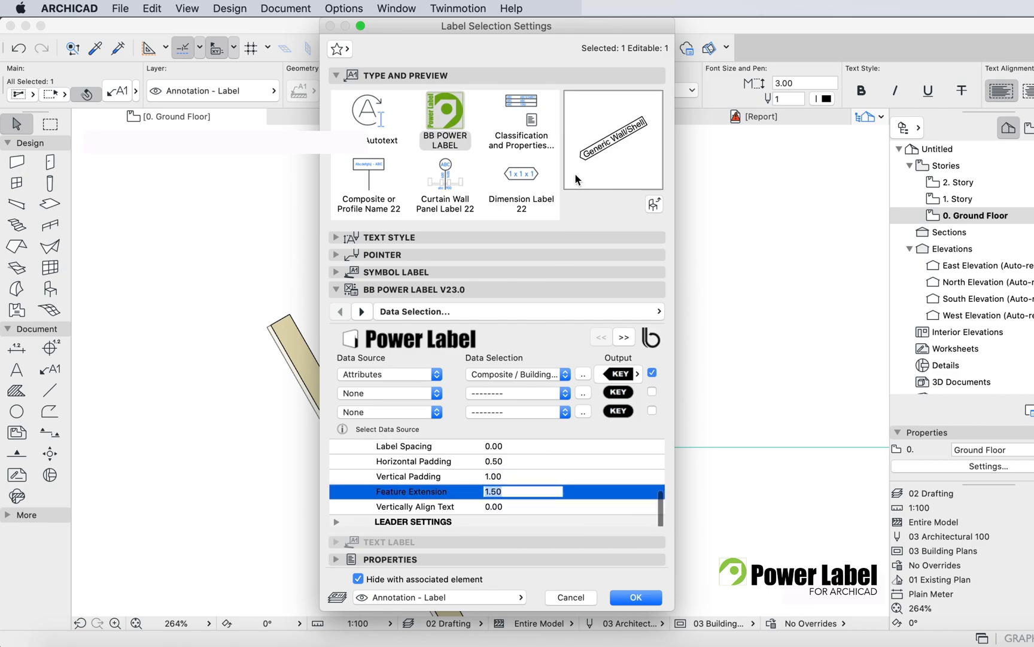
Step: Apply the arrow tag settings and delete the leftover blue dashed label
click(652, 597)
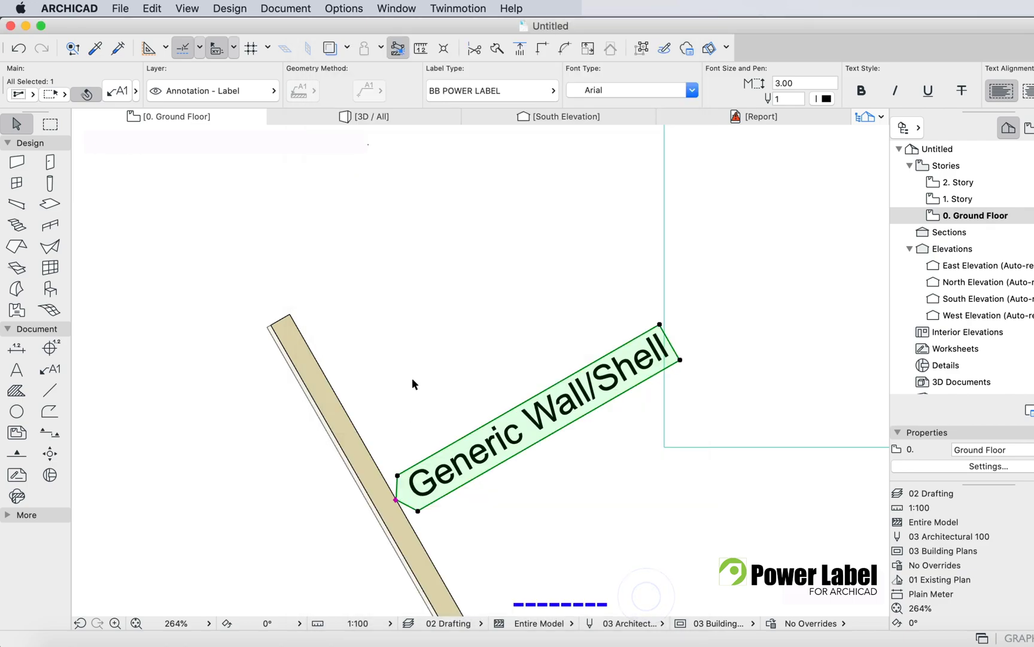
scroll(418, 401, down, 3)
click(502, 526)
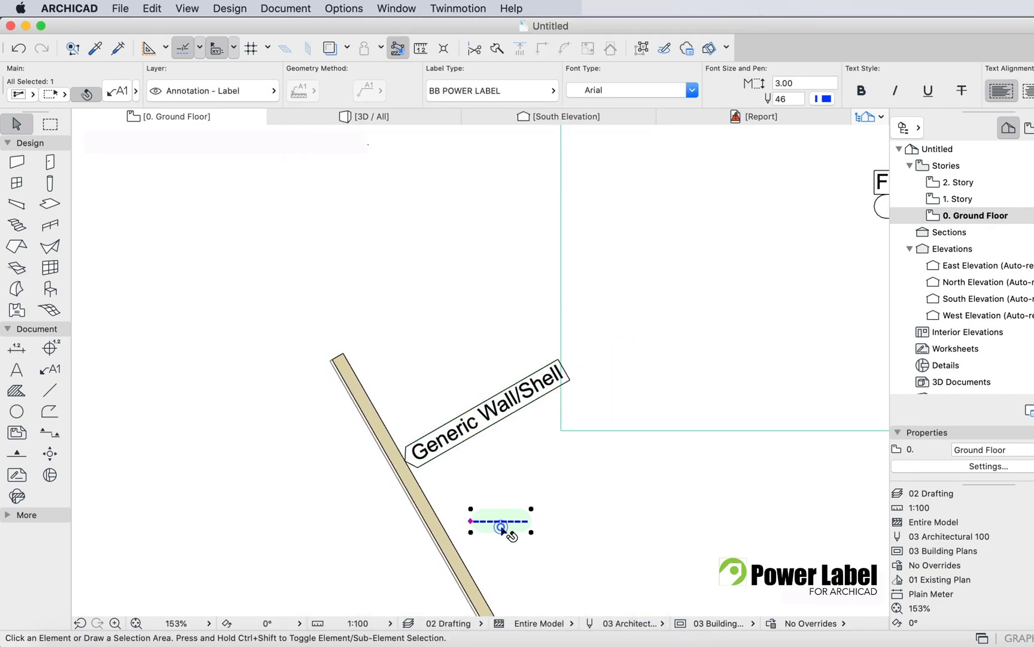
key(Delete)
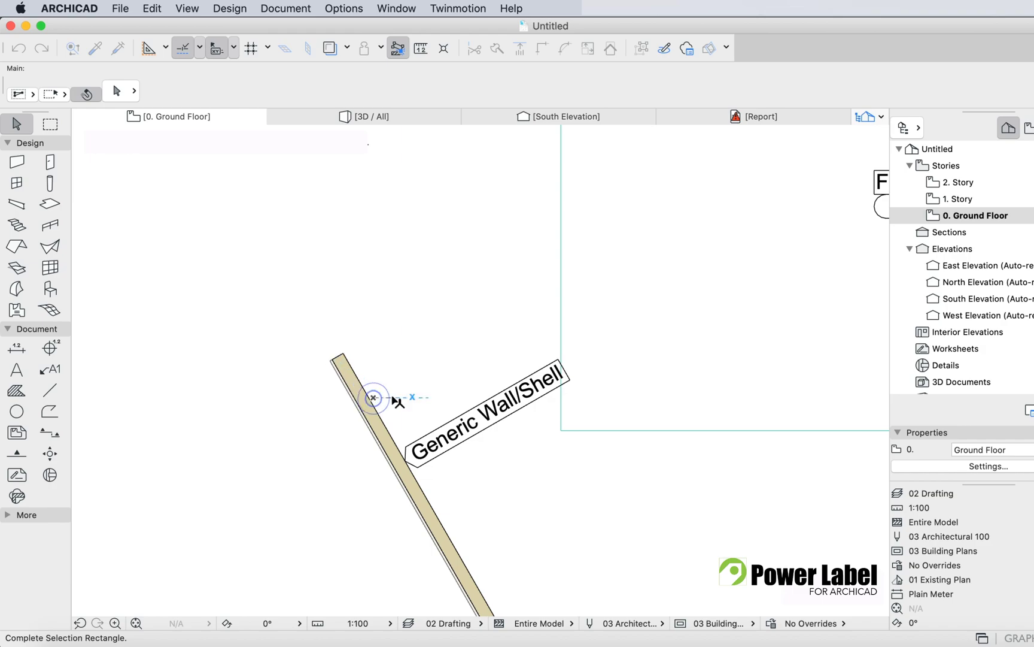
Step: Stretch the Generic Wall/Shell wall's top end to a new point and reselect the wall
click(374, 398)
click(332, 358)
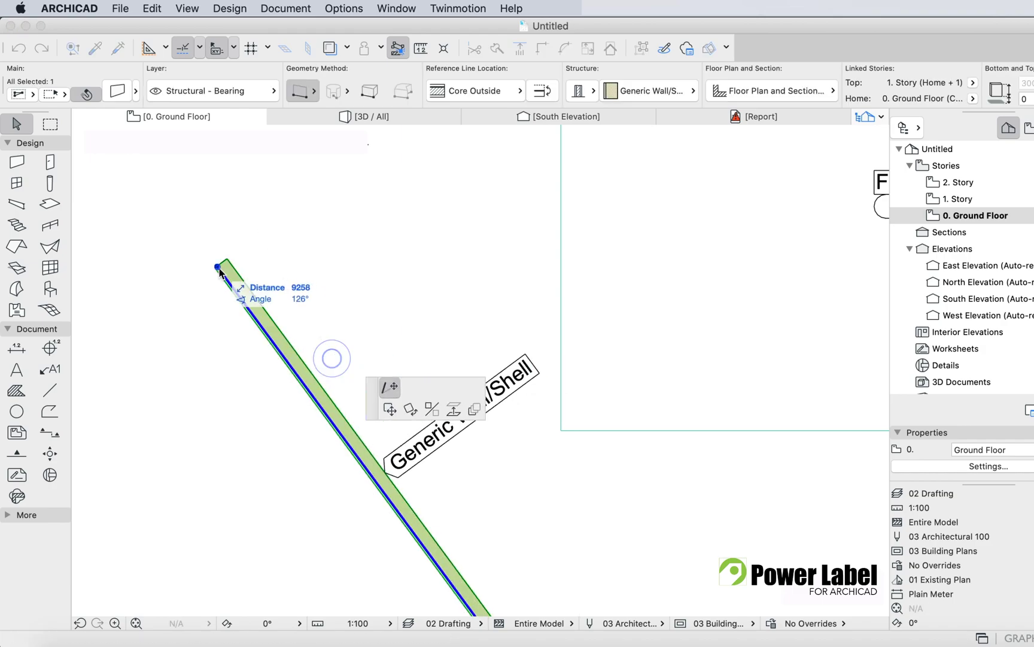
click(220, 265)
key(Escape)
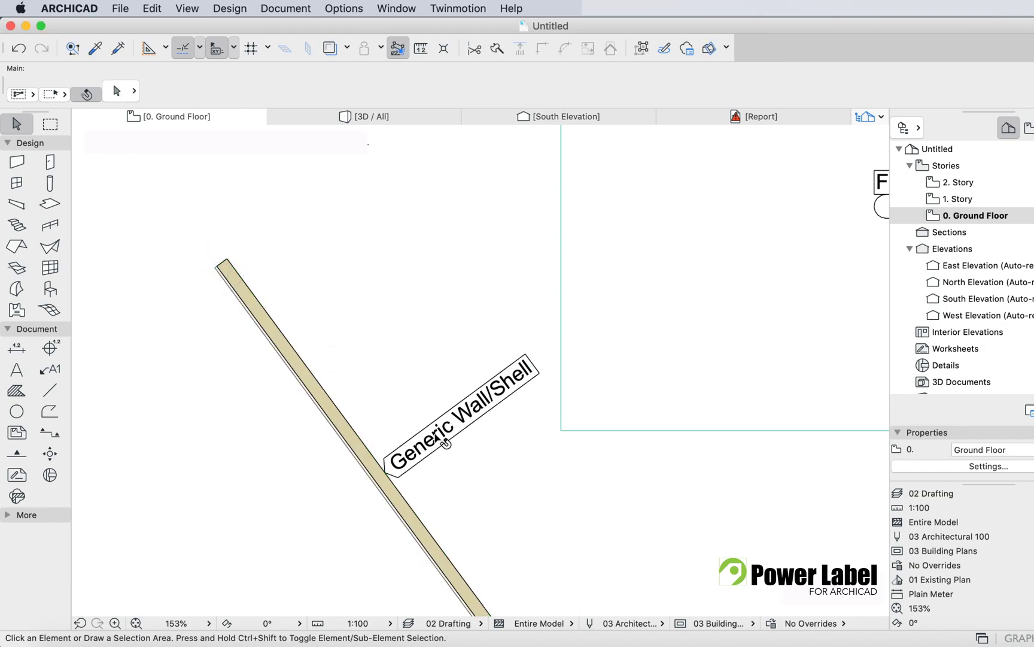
click(282, 351)
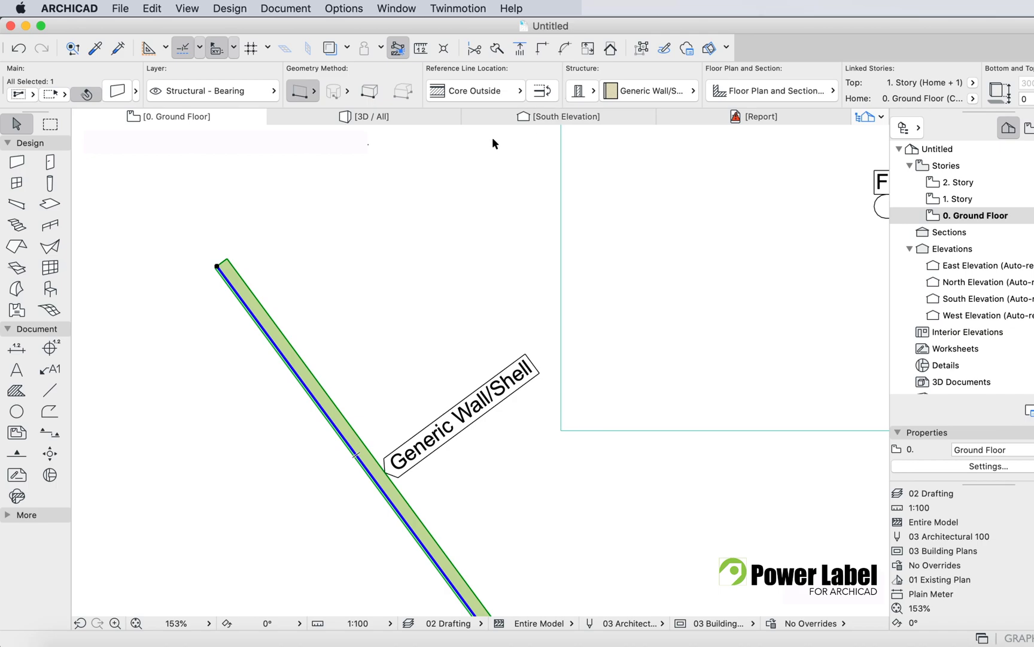
Step: Prefix the wall's composite name with 'WT01 - ' to make 'WT01 - Generic Wall/Shell'
right_click(261, 327)
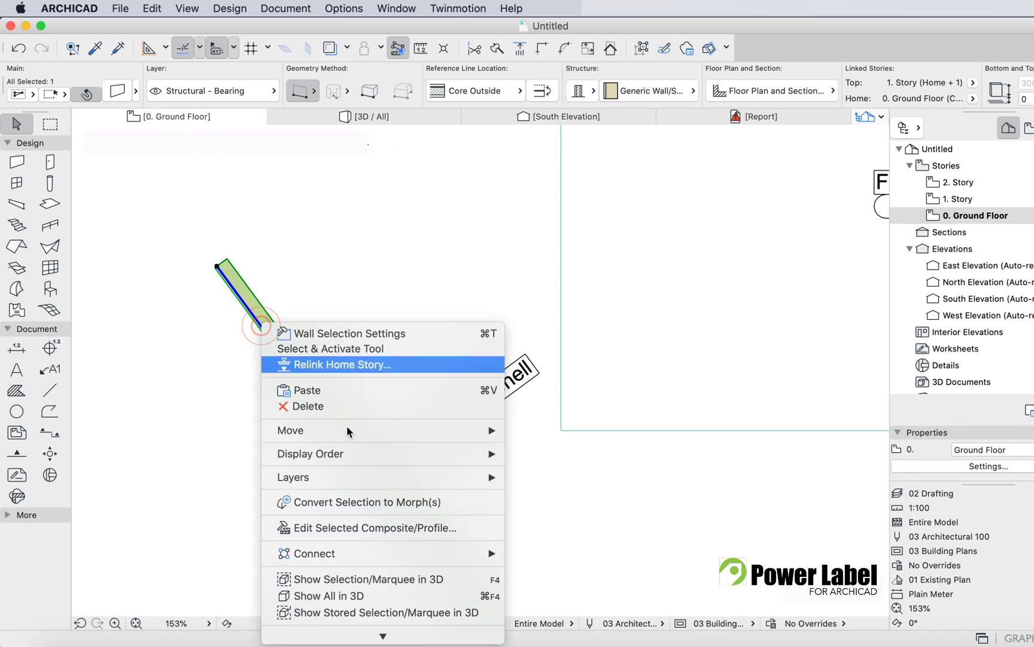
click(365, 527)
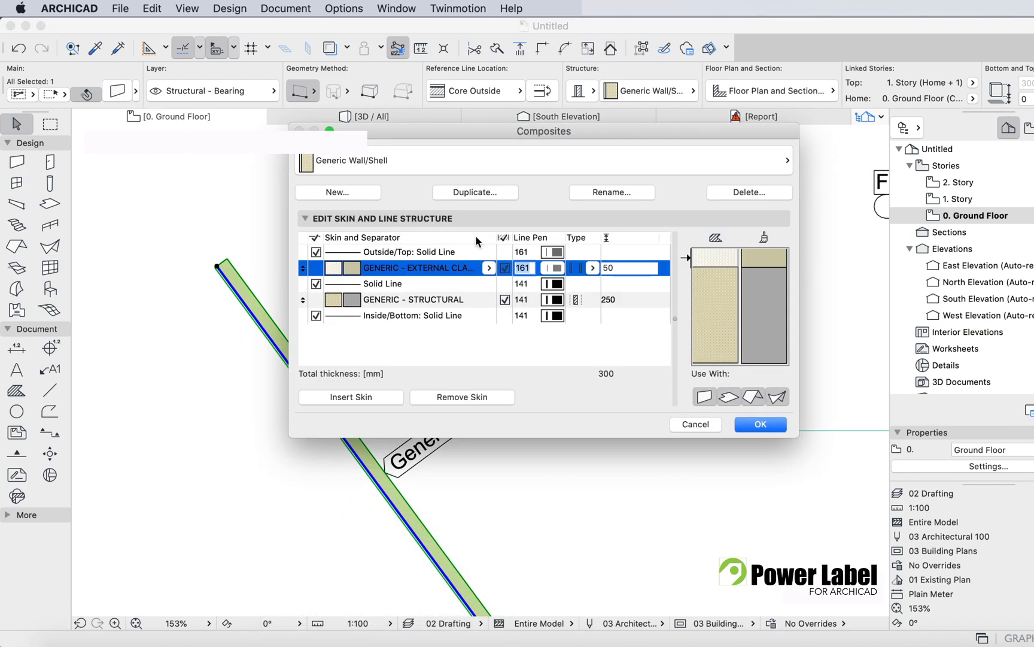
click(617, 190)
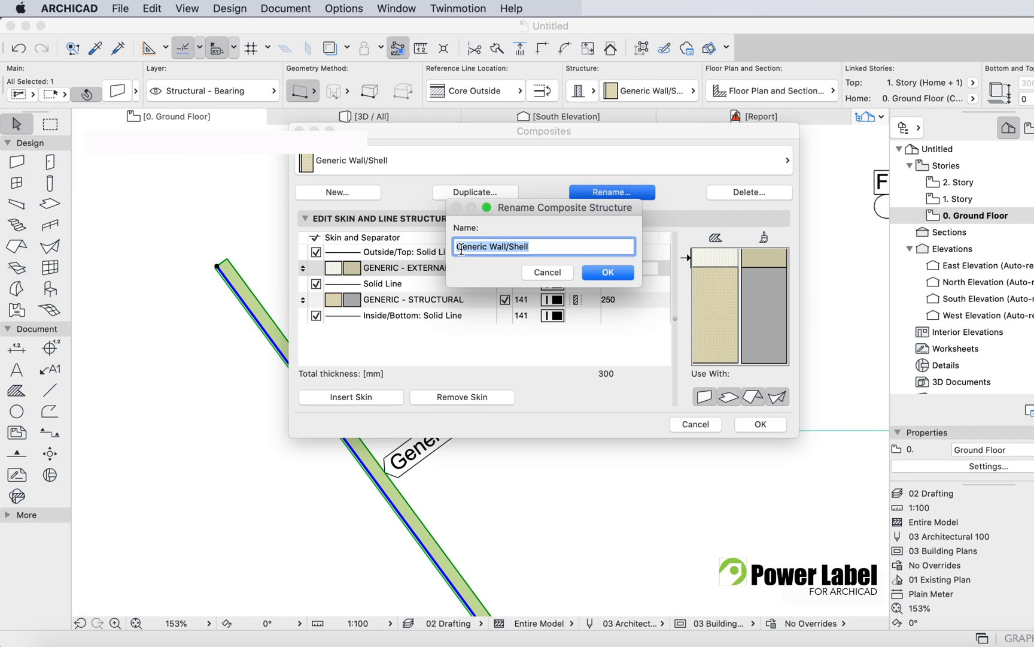
click(461, 247)
text(WT01)
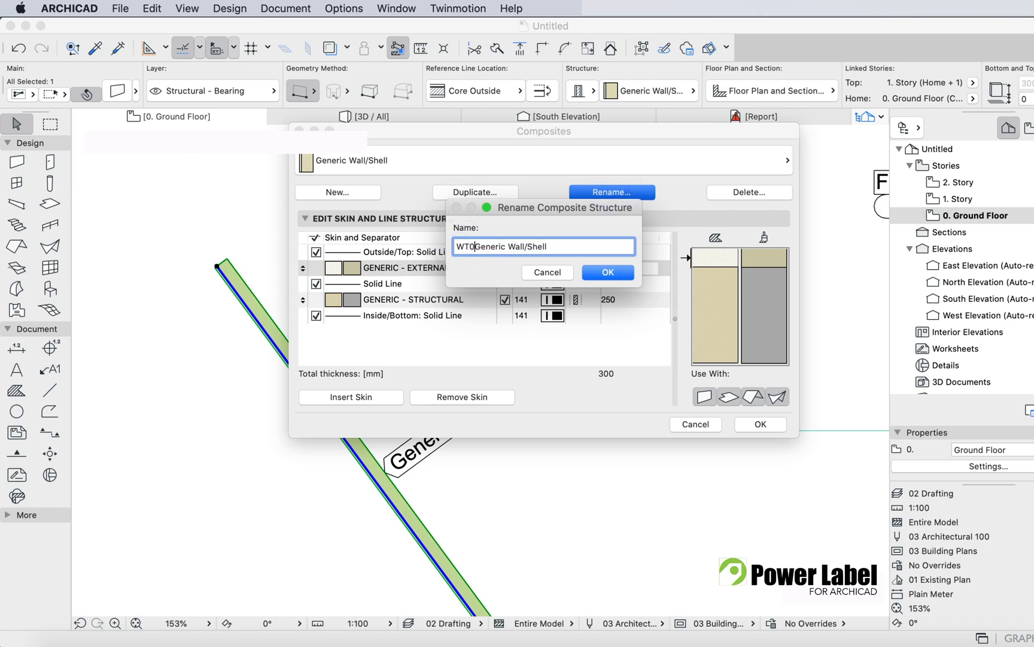
text( -)
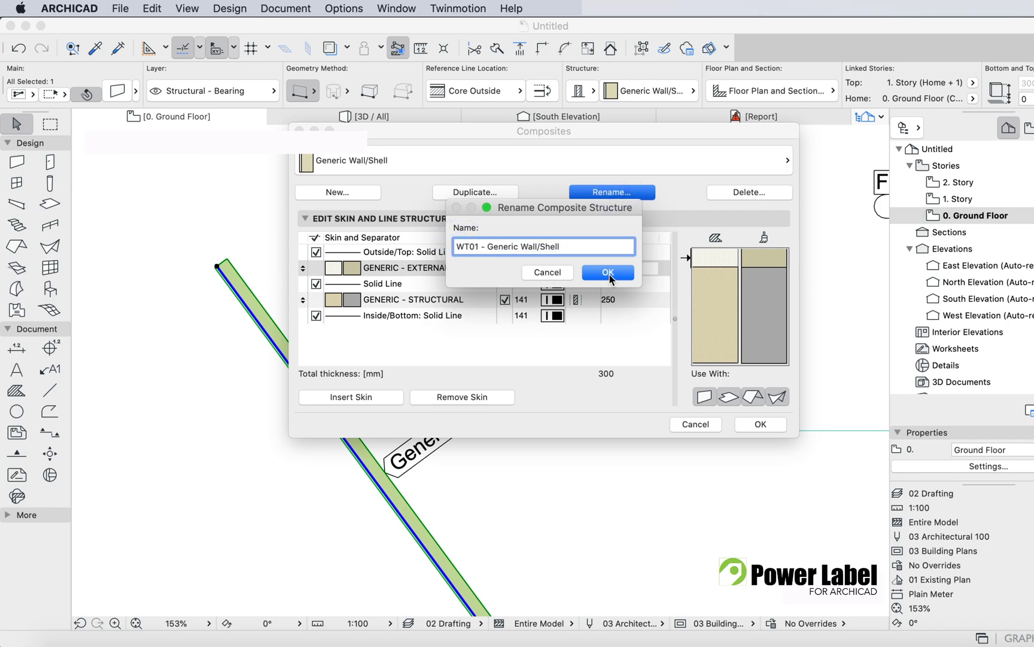
click(611, 278)
Step: Keep the composite rename, then split the label's composite name at '-' to output only WT01
click(759, 424)
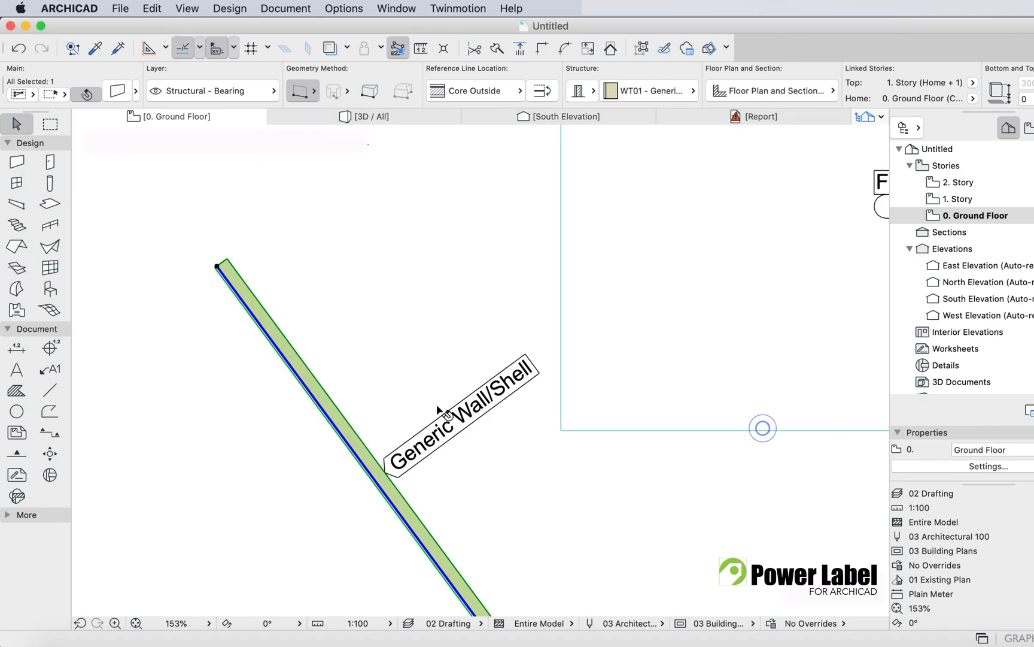
click(443, 442)
click(117, 91)
click(583, 373)
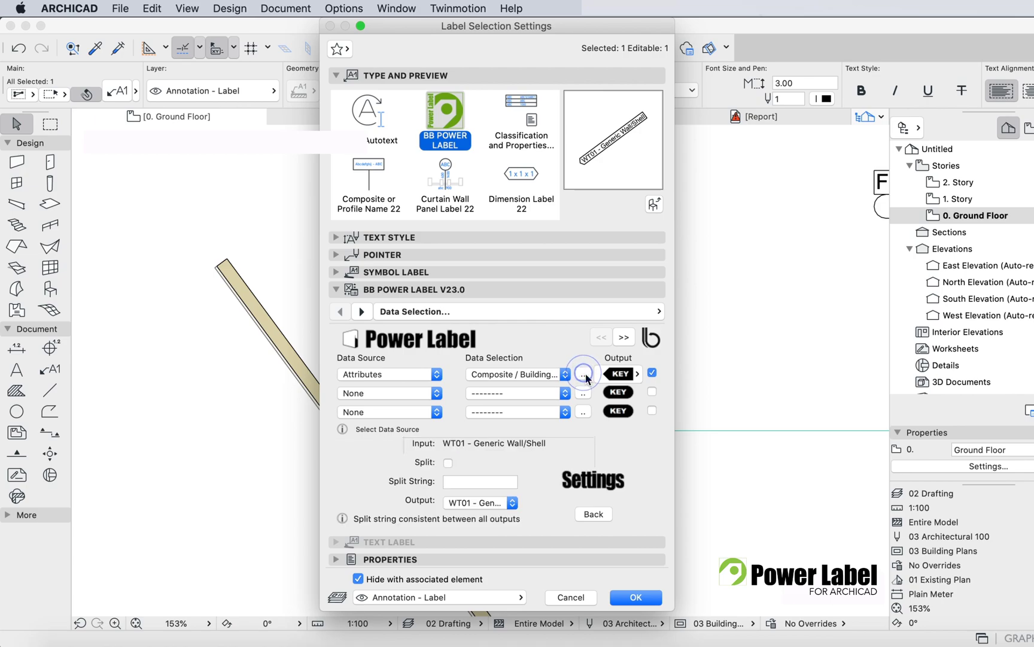
click(448, 463)
click(458, 482)
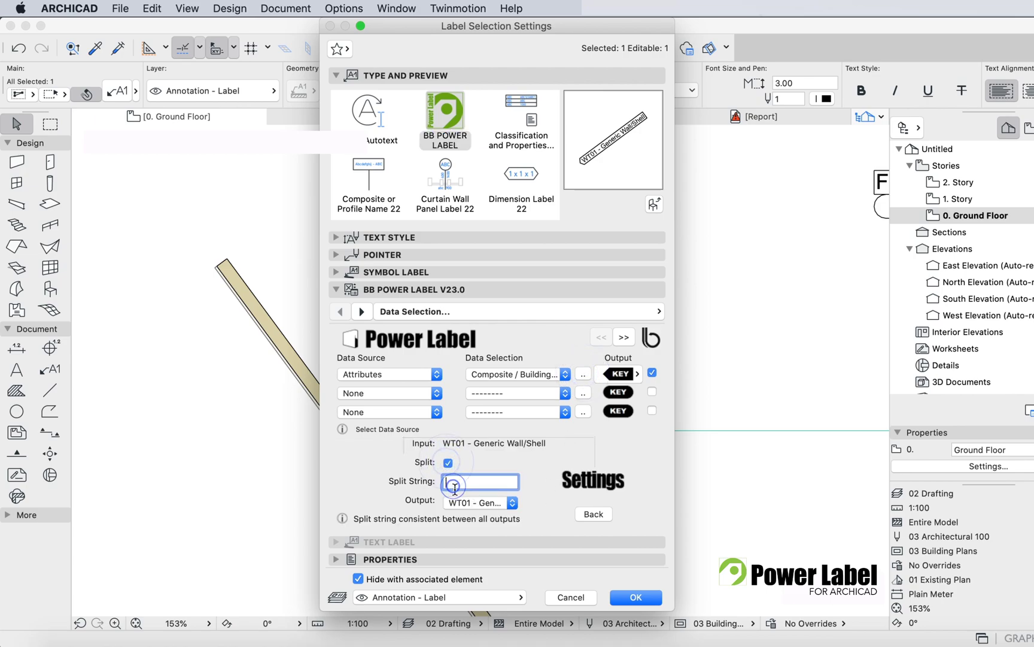
text(-)
click(512, 506)
click(510, 491)
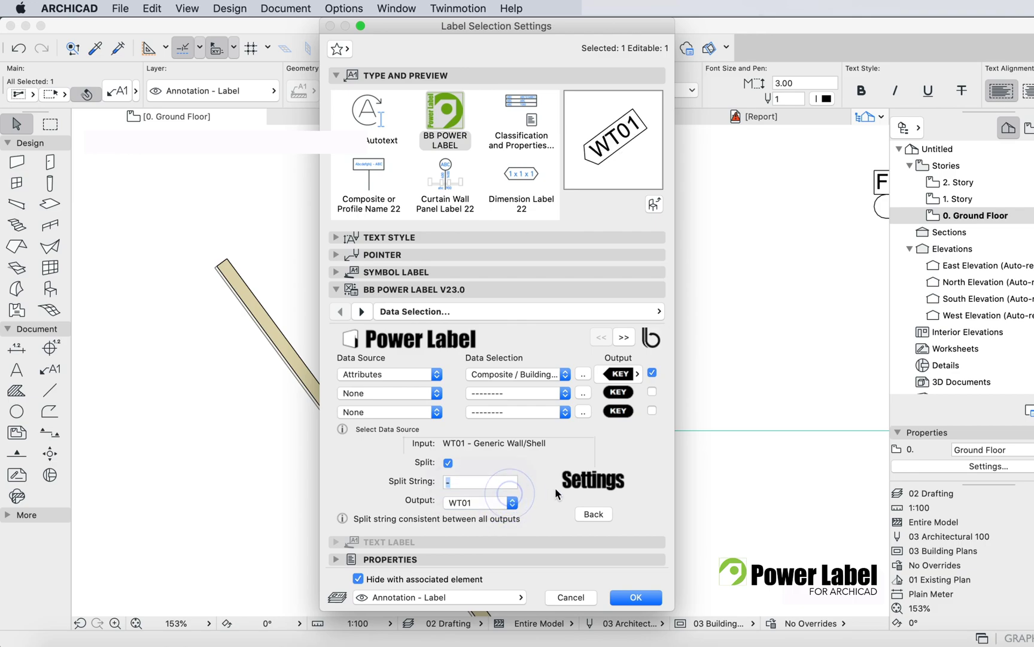
click(593, 513)
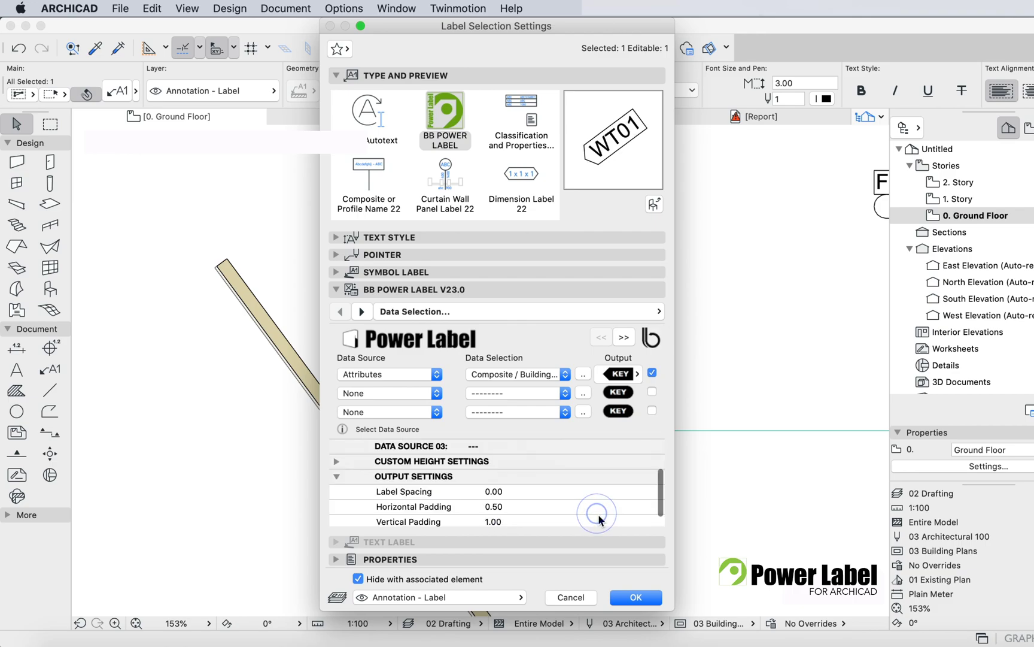
click(639, 600)
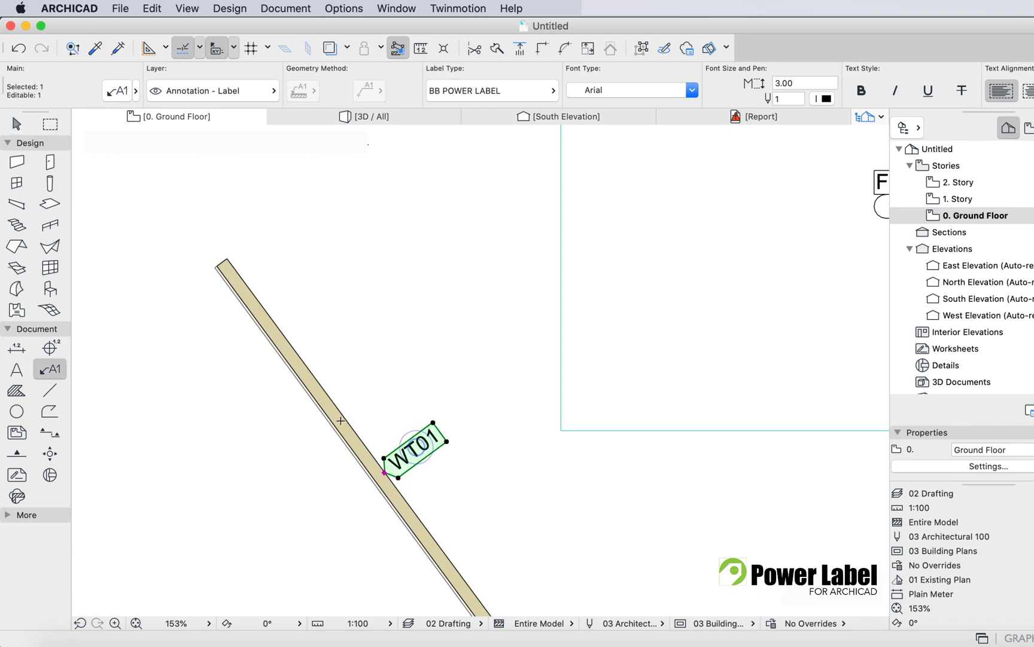
Step: Place a second WT01 label on the wall's opposite side
key(Escape)
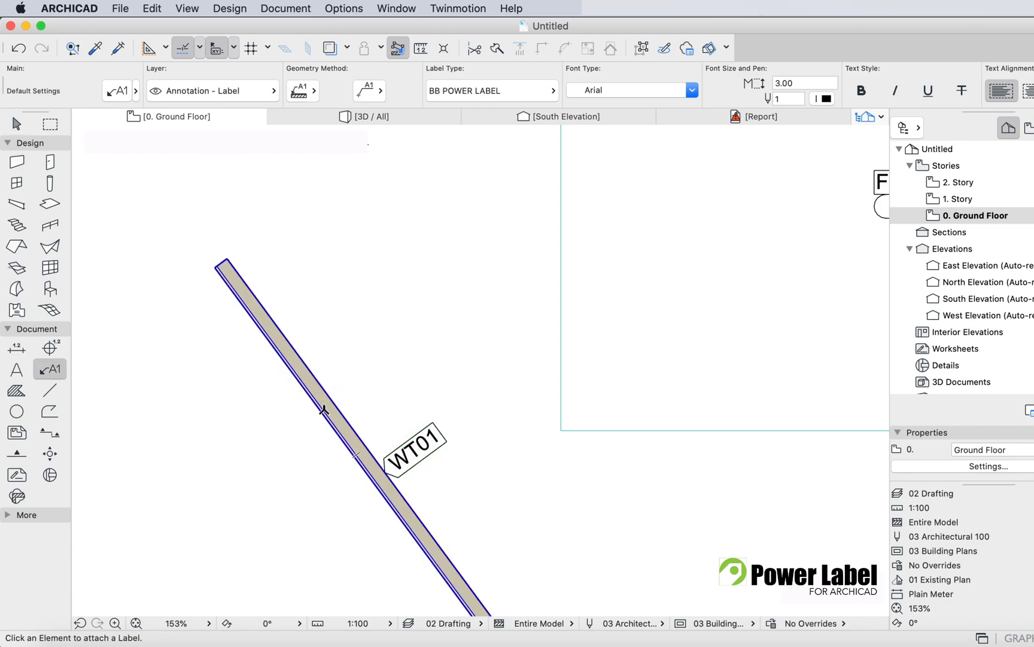
click(322, 408)
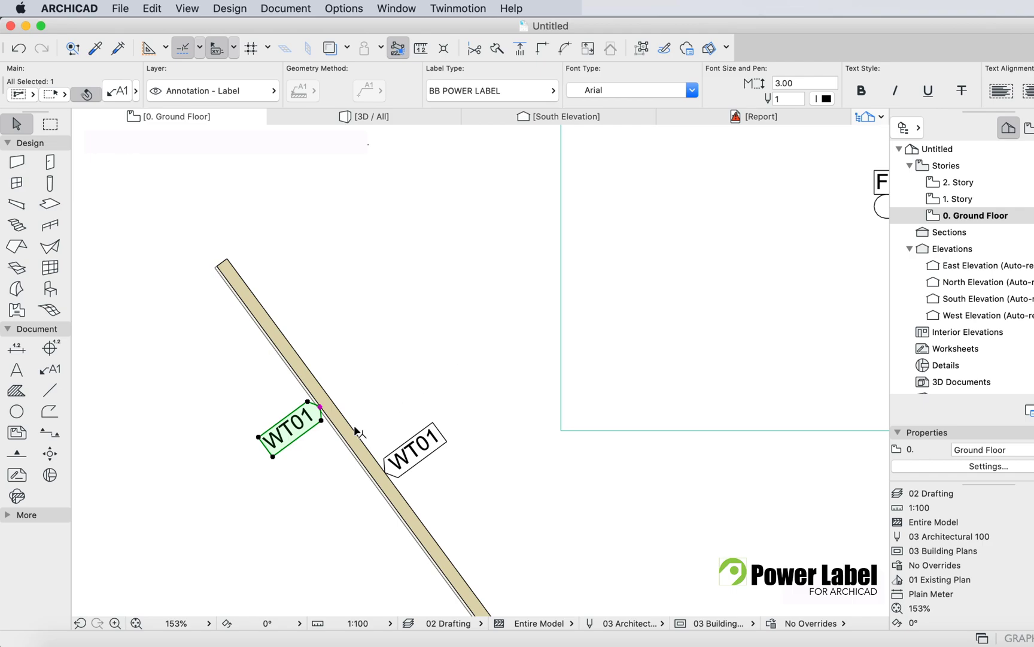
scroll(357, 431, up, 5)
scroll(357, 431, down, 4)
Step: Swing the wall's top end to near-vertical and back, checking both tags follow
click(203, 238)
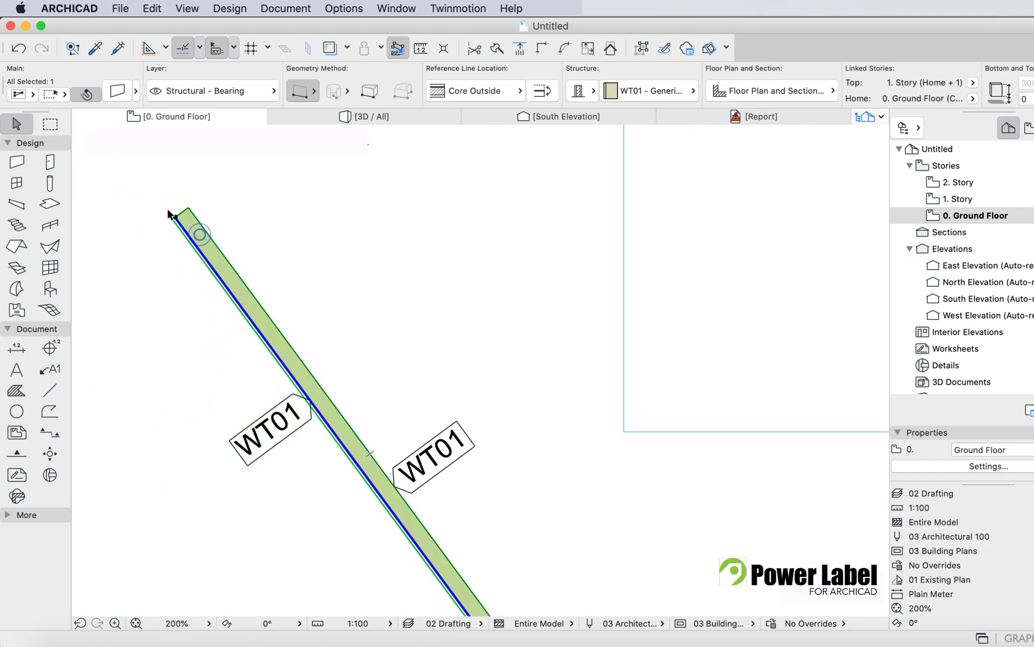
click(180, 223)
click(484, 215)
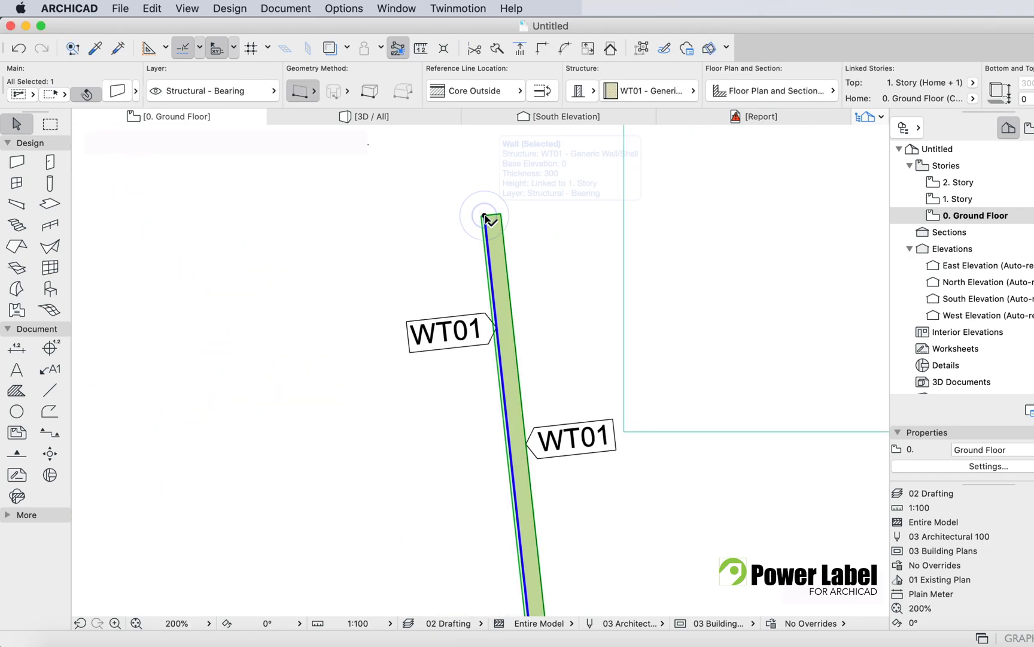
click(485, 216)
click(213, 245)
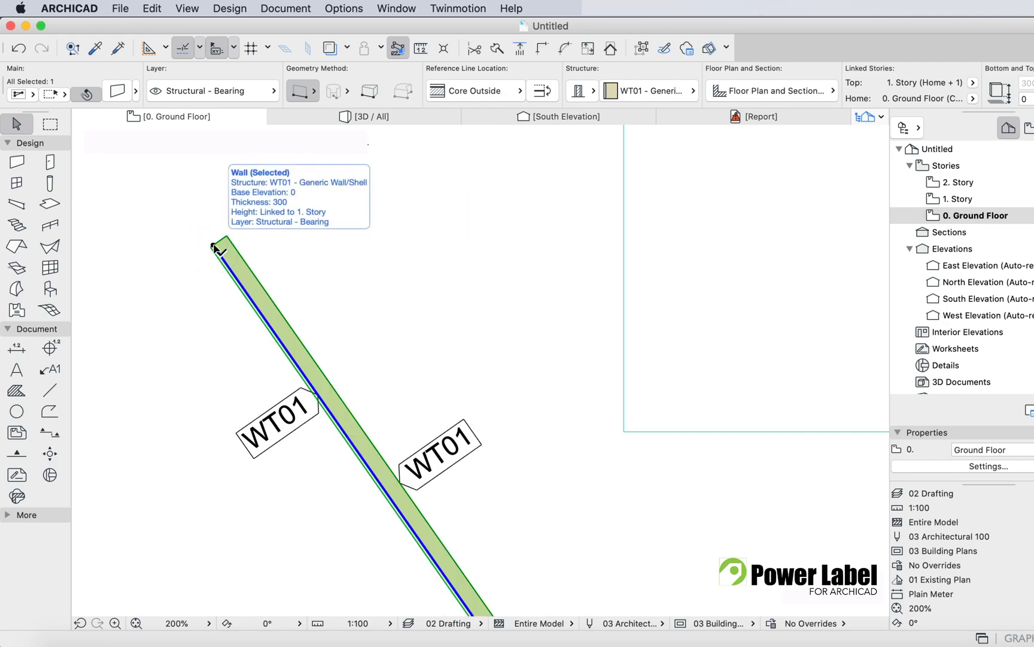
Step: Toggle the right-hand WT01 label's text alignment between centred on the wall and beside it
click(440, 456)
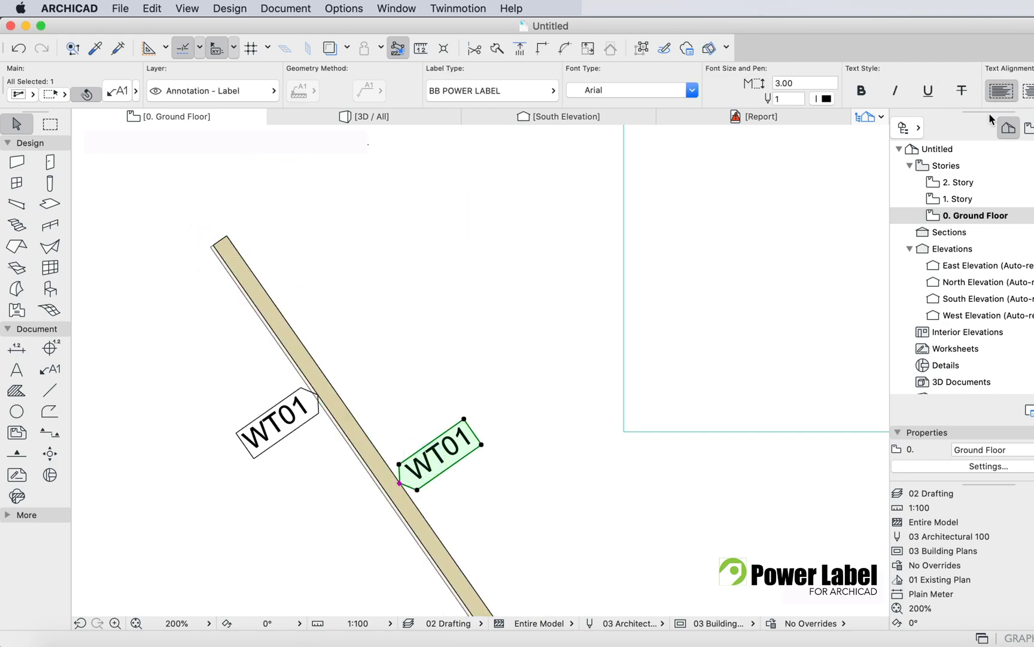
click(1028, 91)
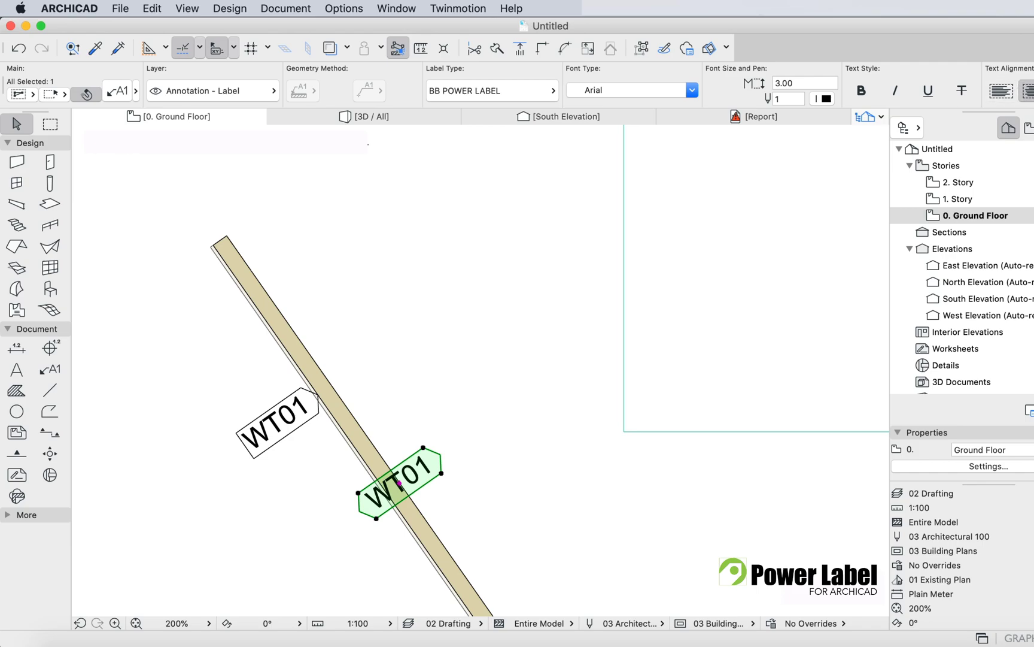
click(1006, 91)
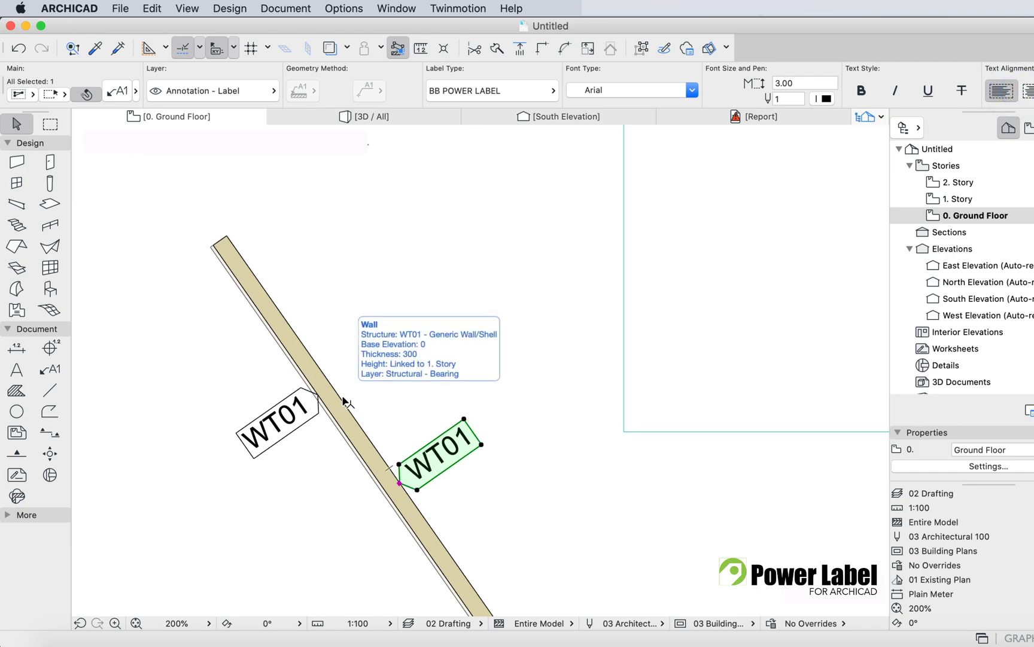
scroll(345, 402, down, 8)
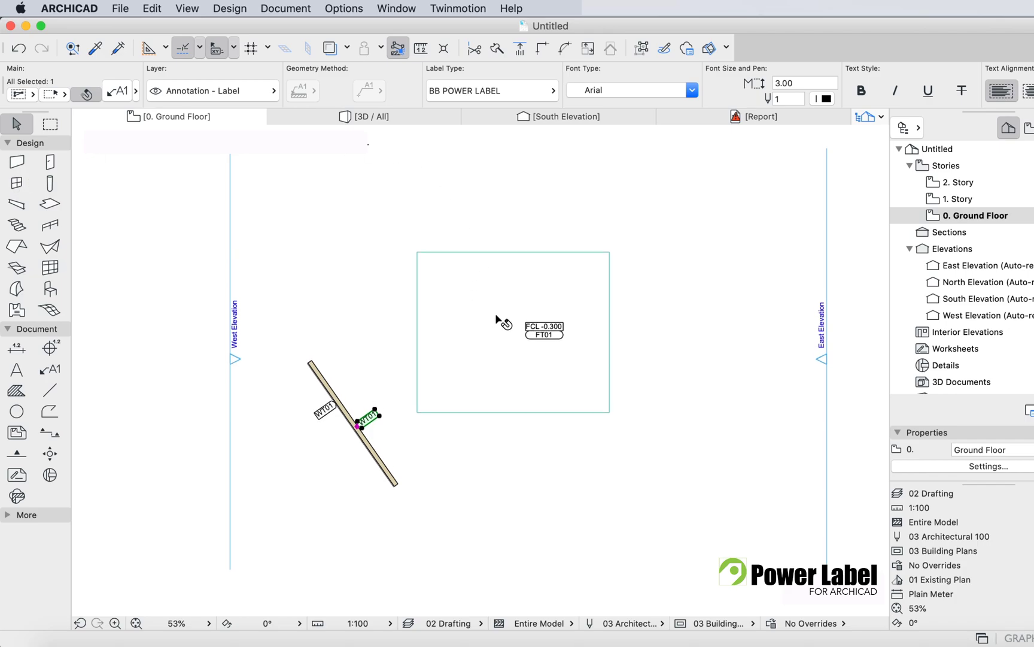
scroll(573, 346, up, 5)
scroll(576, 347, up, 1)
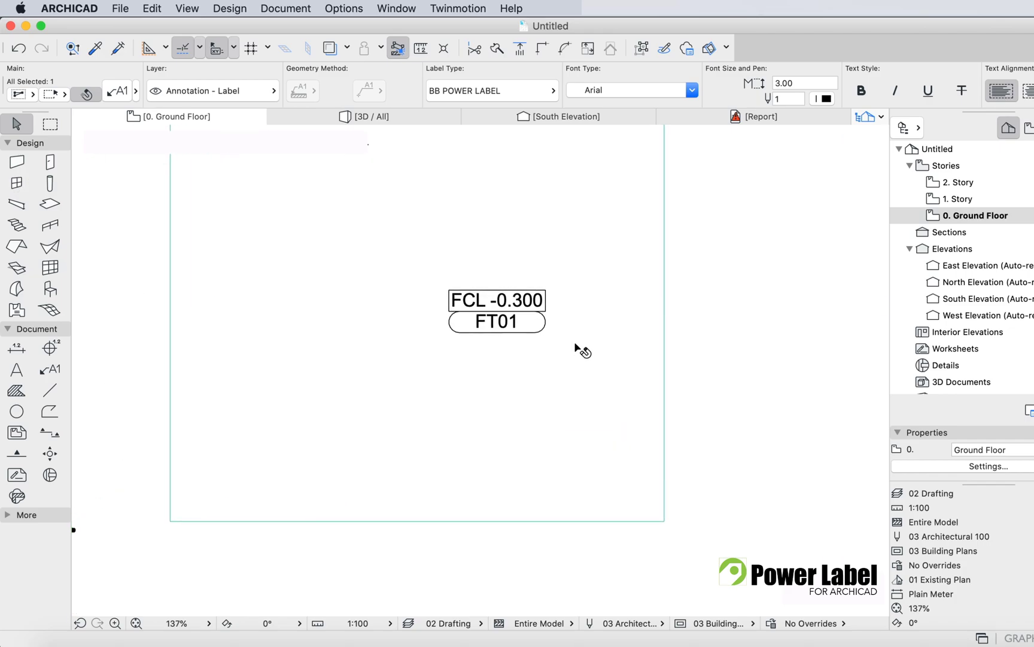
click(500, 308)
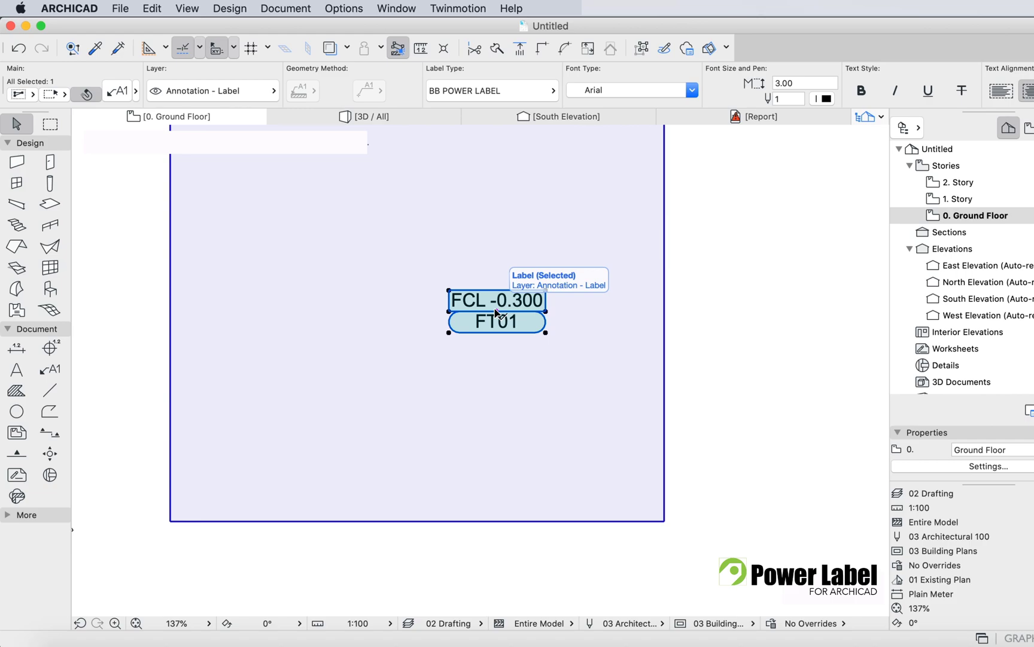
scroll(496, 311, up, 2)
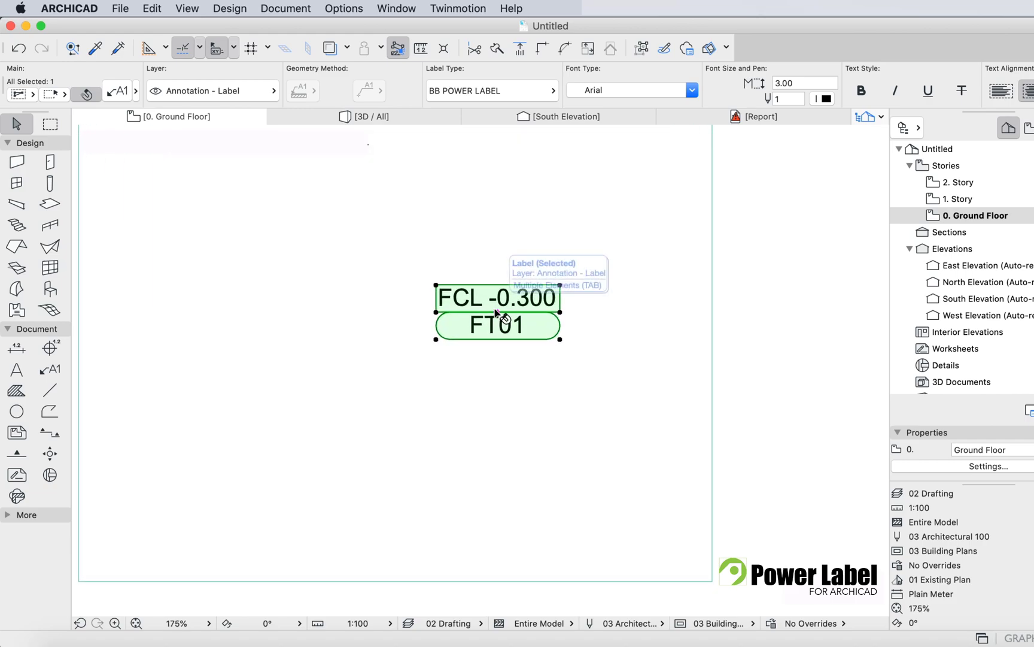